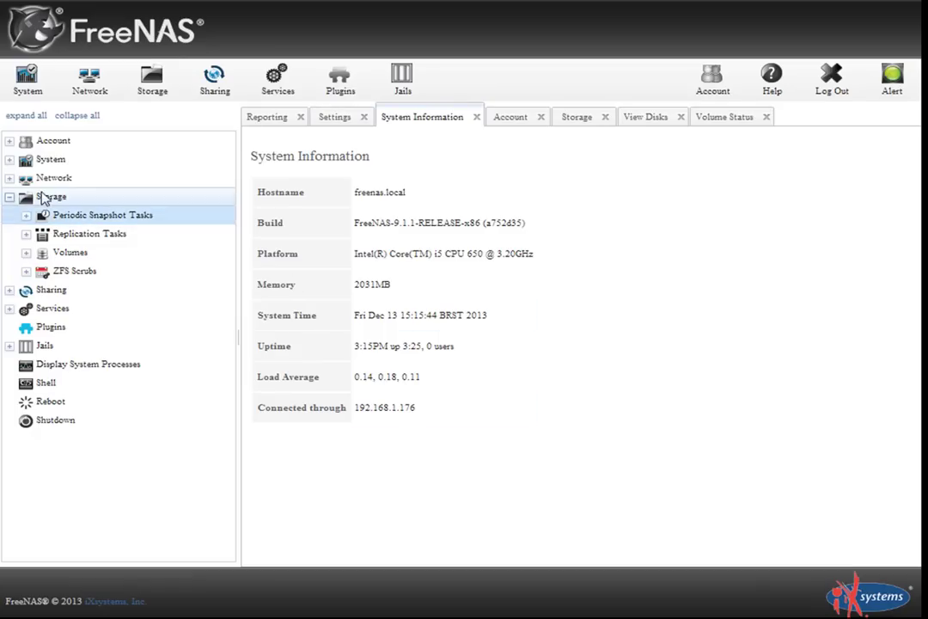
- Create a UFS volume named cifsvol using the member disk ada2 (6.4 GB)
{"action": "left_click", "coordinate": [9, 197]}
{"action": "left_click", "coordinate": [8, 197]}
{"action": "left_click", "coordinate": [26, 253]}
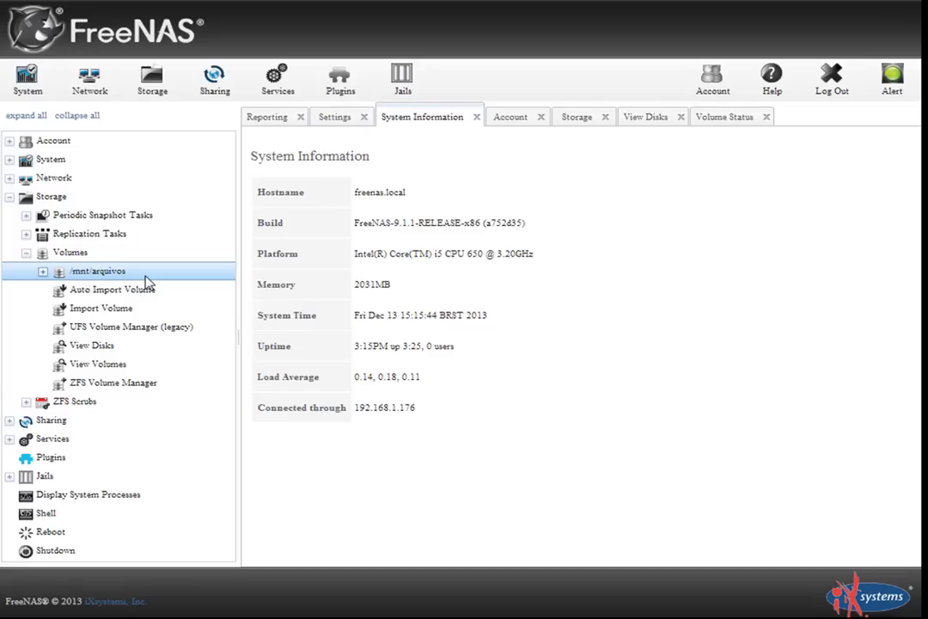
{"action": "left_click", "coordinate": [136, 329]}
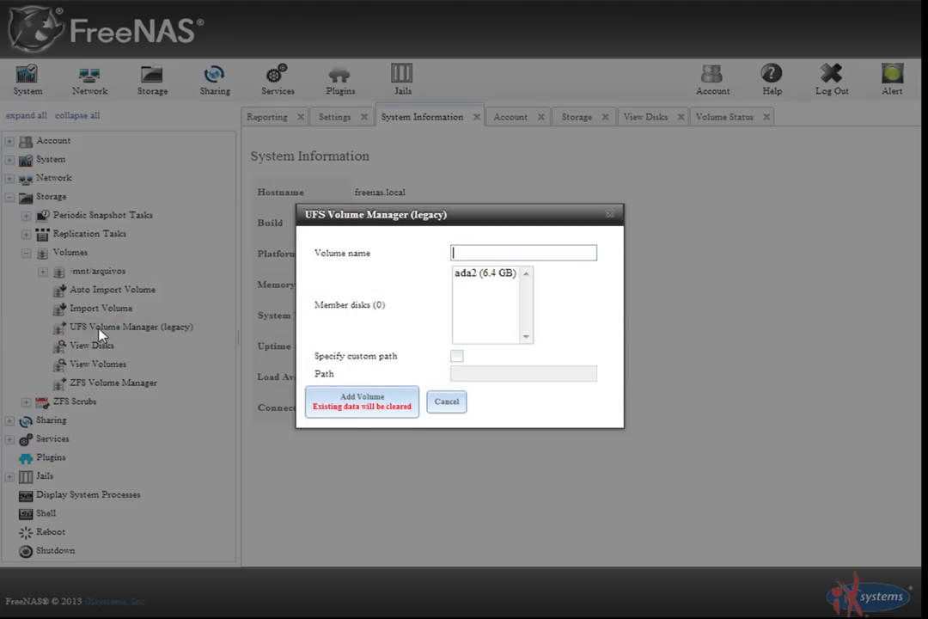
{"action": "left_click", "coordinate": [469, 252]}
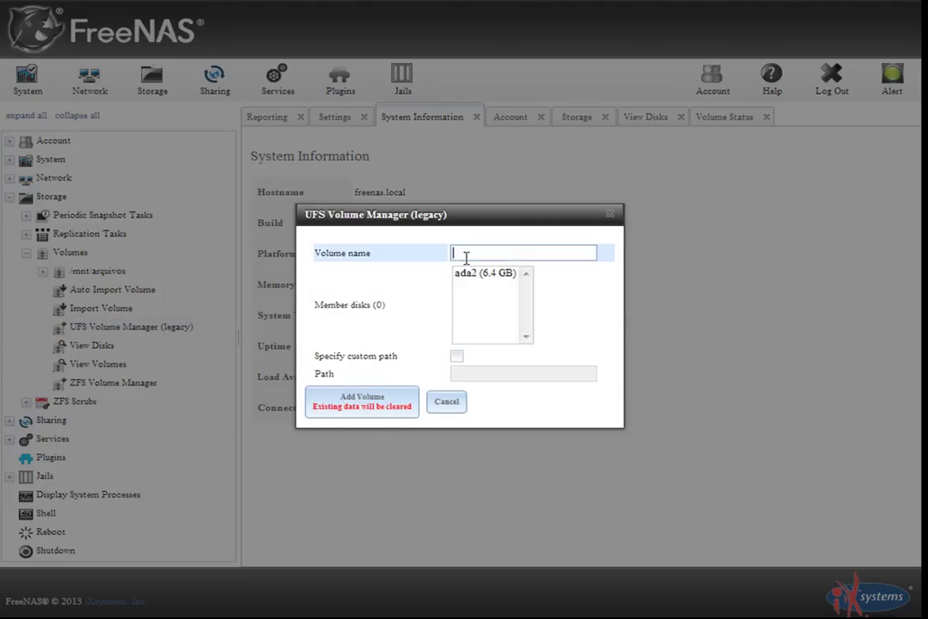
{"action": "type", "text": "cifsvol"}
{"action": "left_click", "coordinate": [475, 277]}
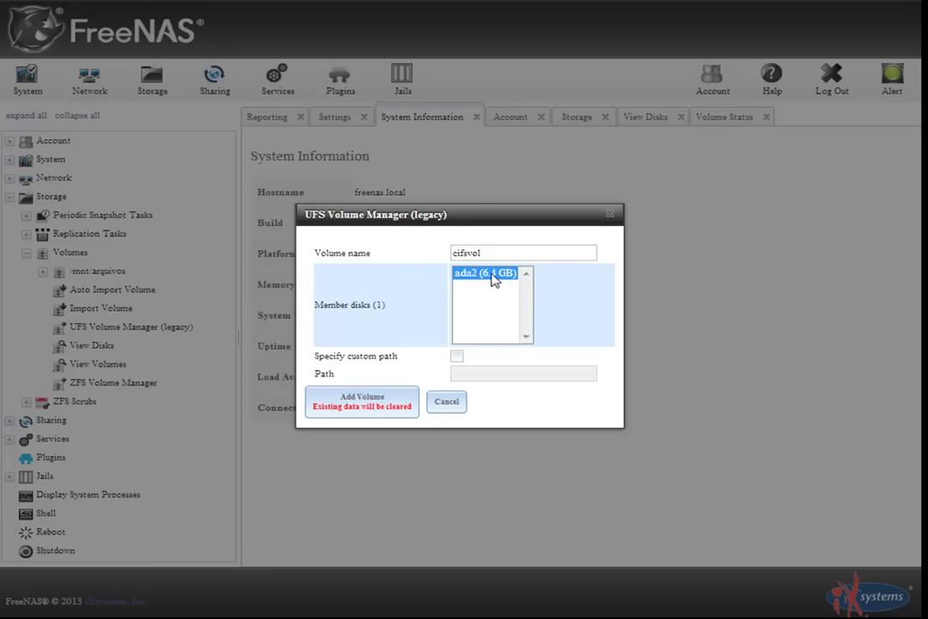
{"action": "left_click", "coordinate": [364, 404]}
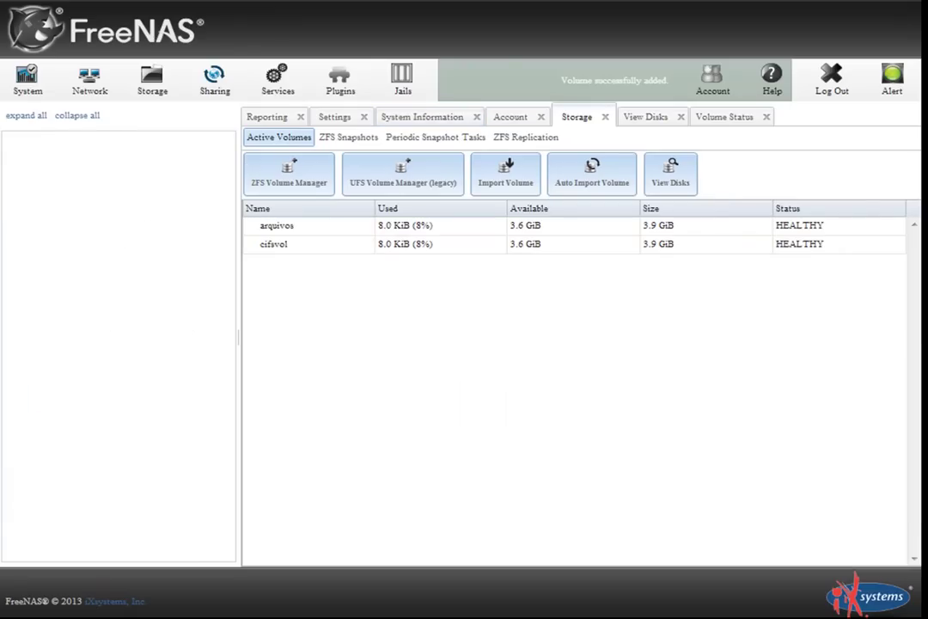
- Change the permissions of the cifsvol volume to grant write access to Group and Other
{"action": "left_click", "coordinate": [305, 228]}
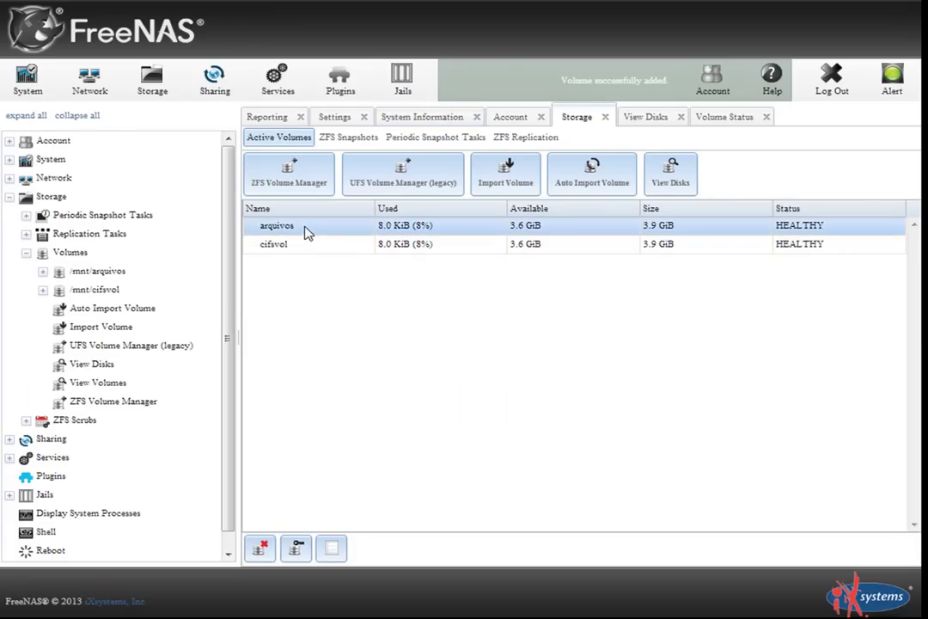
{"action": "left_click", "coordinate": [314, 245]}
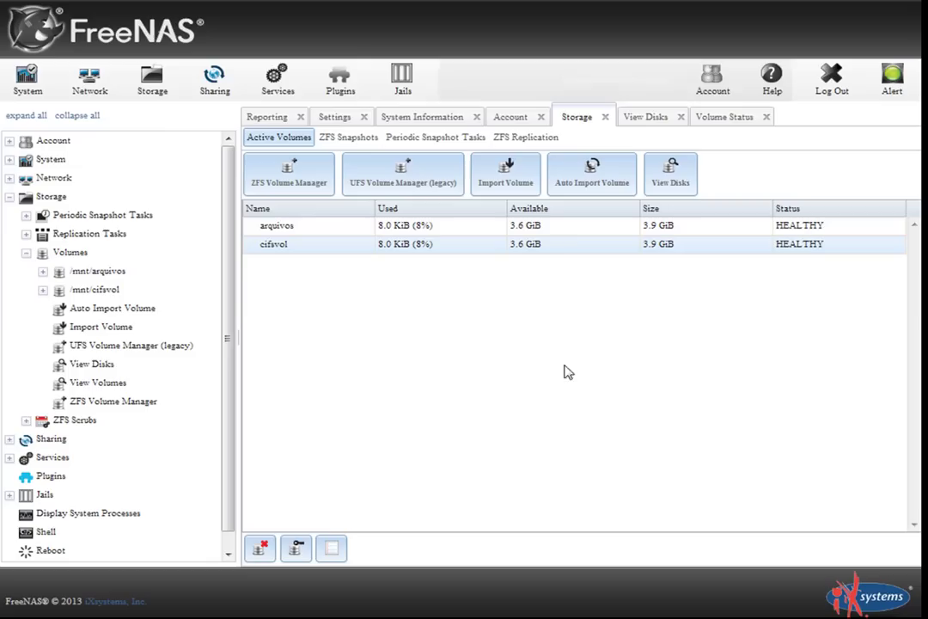
{"action": "left_click", "coordinate": [298, 548]}
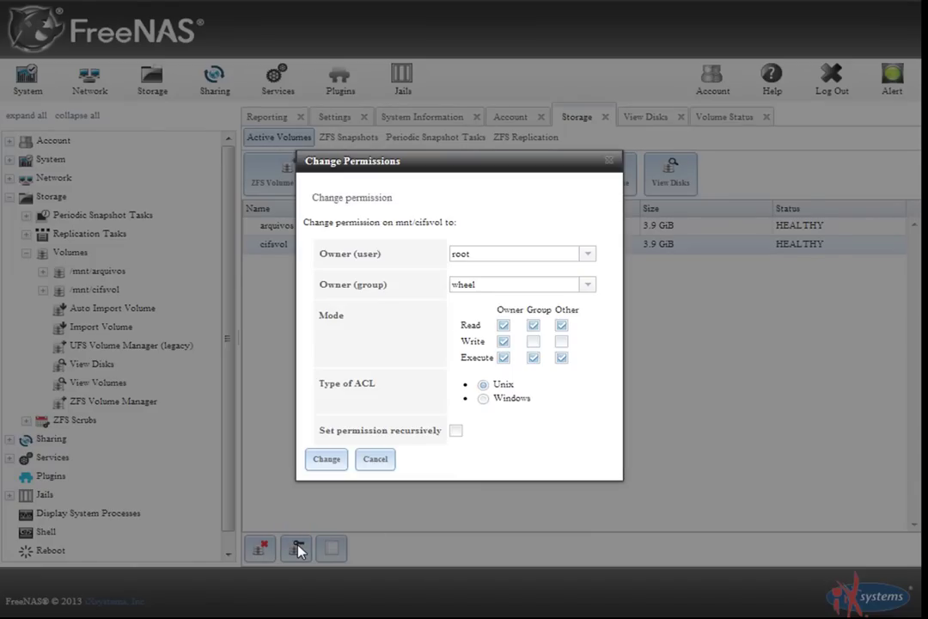
{"action": "left_click", "coordinate": [533, 341]}
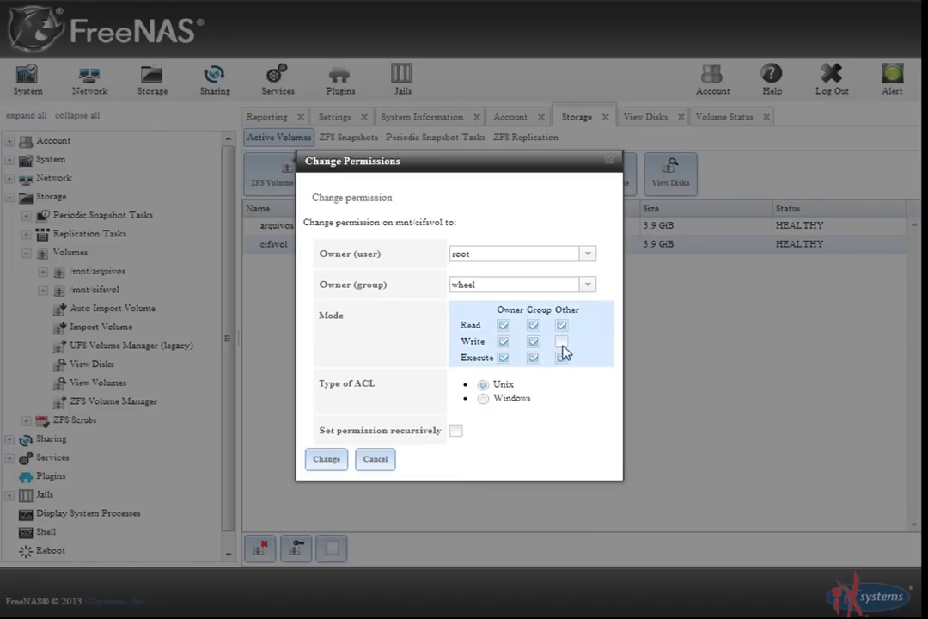
{"action": "left_click", "coordinate": [561, 341]}
{"action": "left_click", "coordinate": [326, 460]}
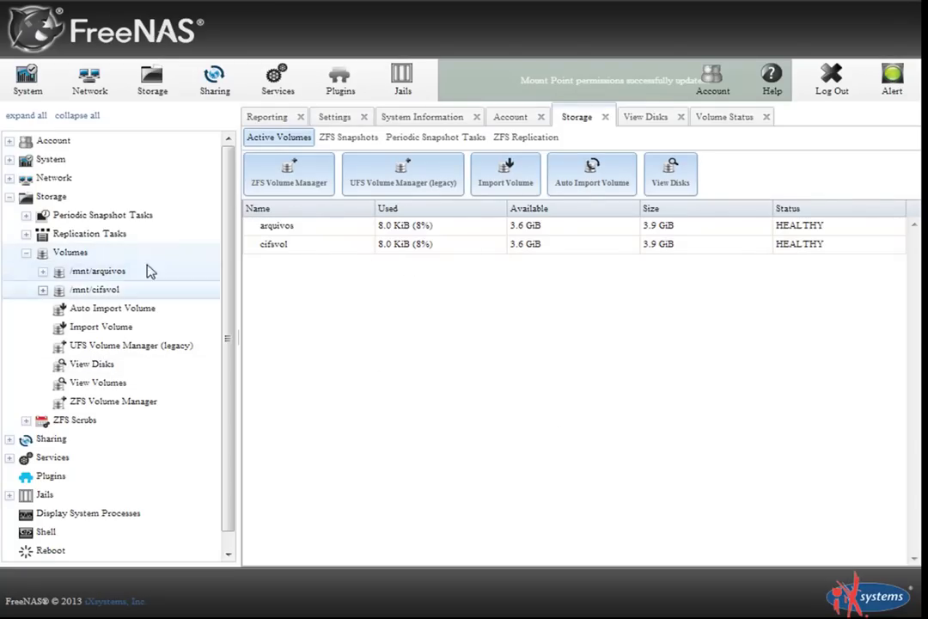
- Start a new Unix (NFS) share with the comment "Compartihamento NFS"
{"action": "left_click", "coordinate": [26, 253]}
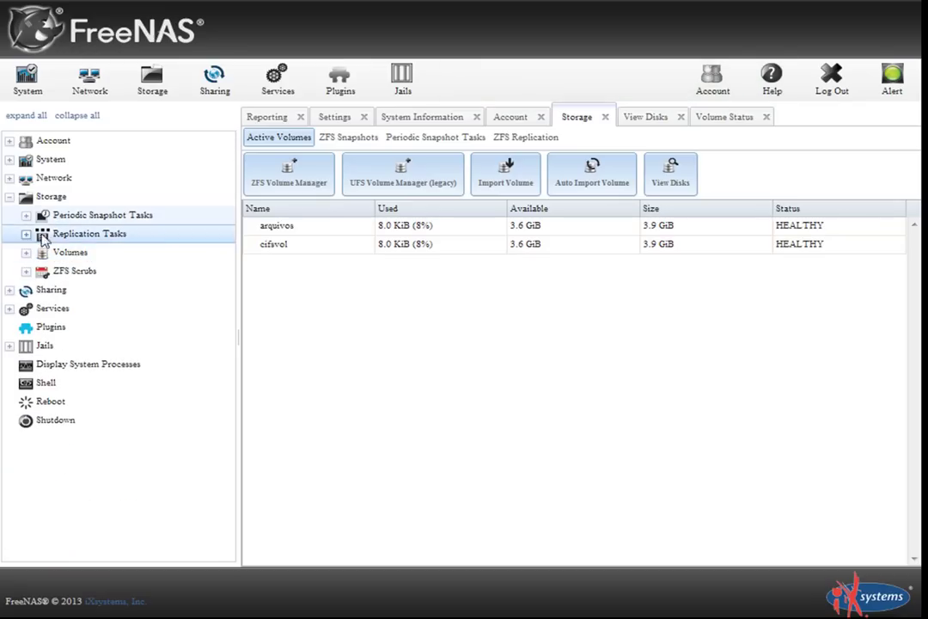
{"action": "left_click", "coordinate": [9, 197]}
{"action": "left_click", "coordinate": [56, 219]}
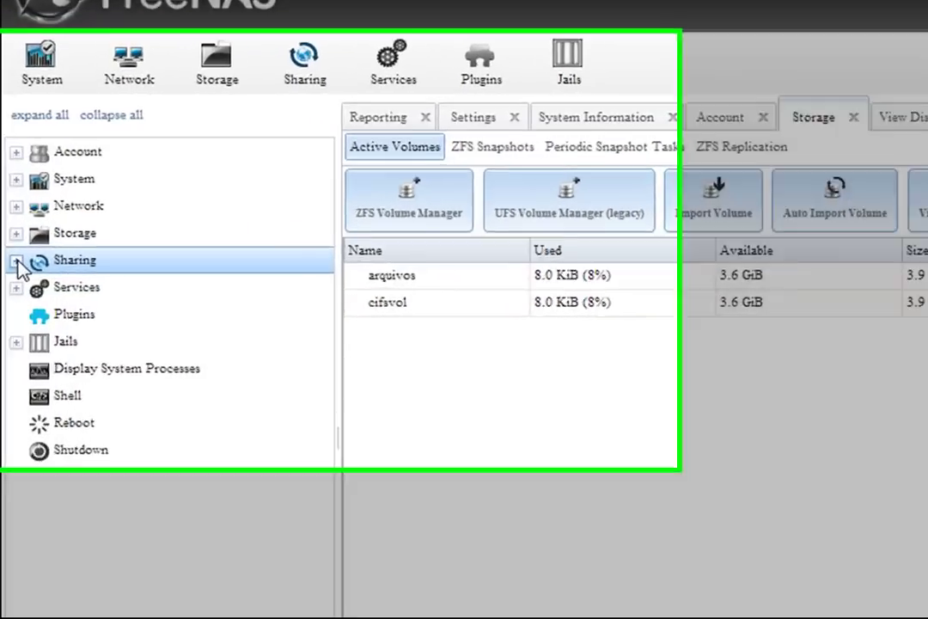
{"action": "left_click", "coordinate": [10, 215]}
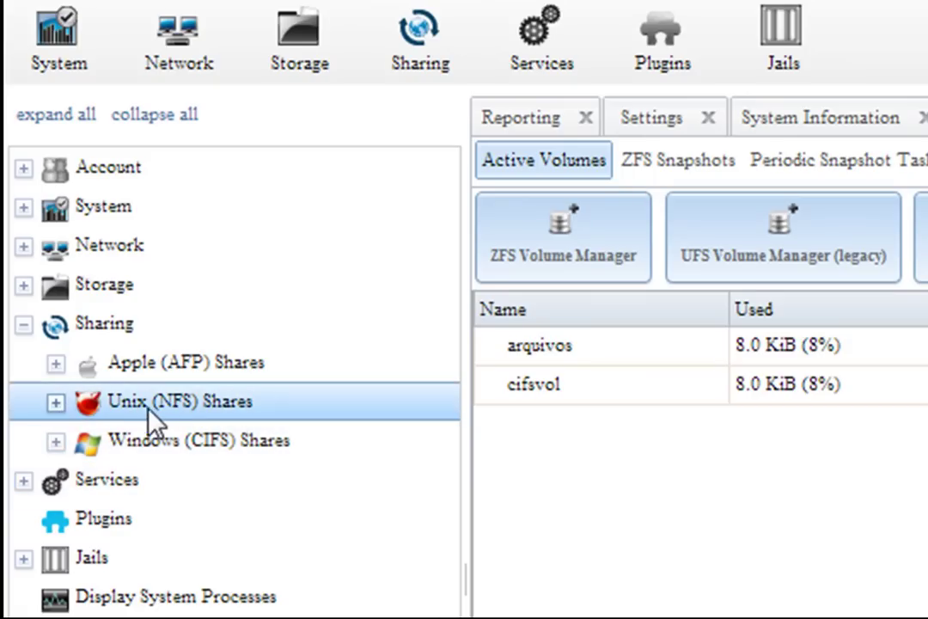
{"action": "left_click", "coordinate": [60, 408]}
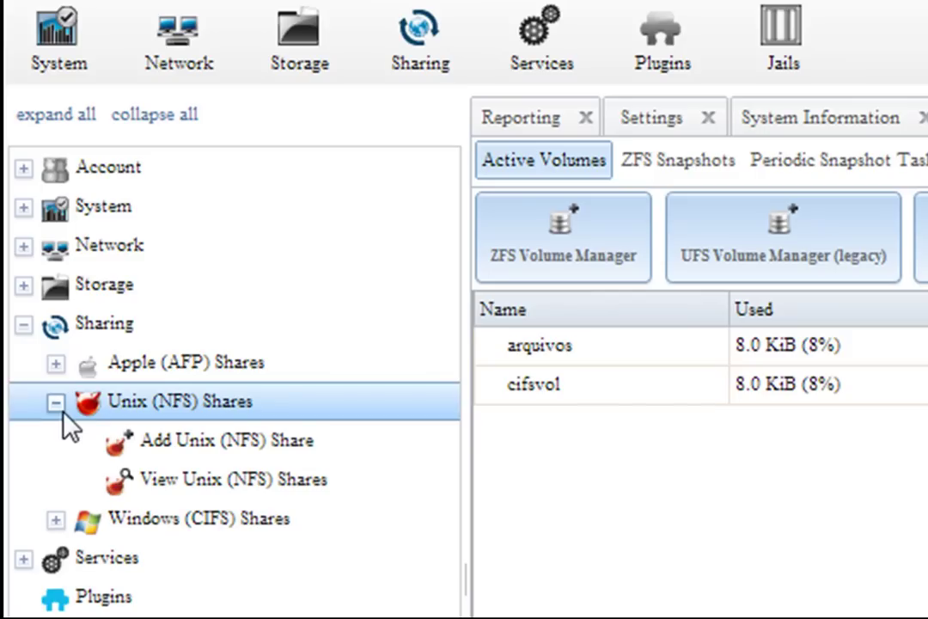
{"action": "left_click", "coordinate": [254, 443]}
{"action": "left_click", "coordinate": [196, 488]}
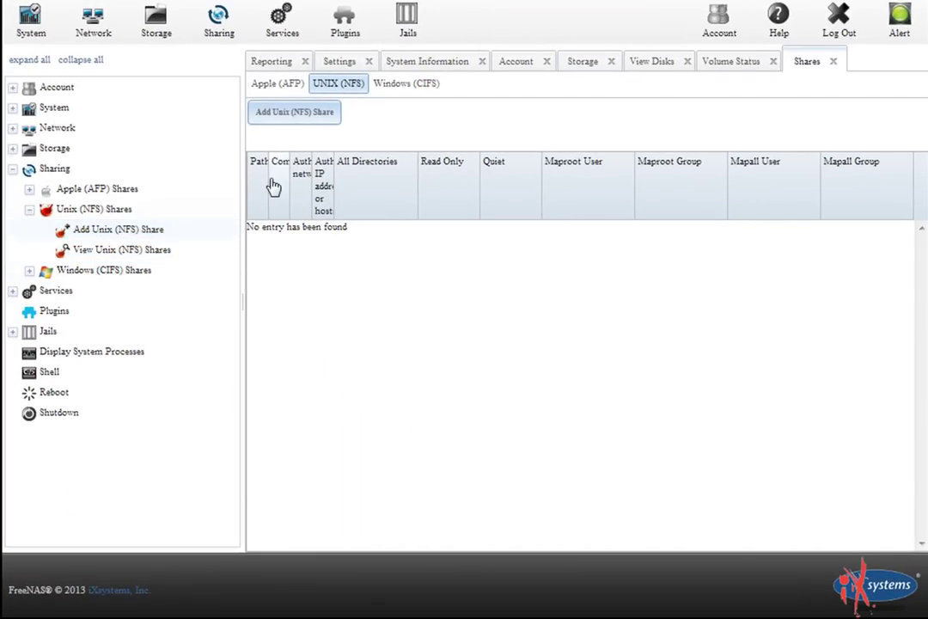
{"action": "left_click", "coordinate": [294, 121]}
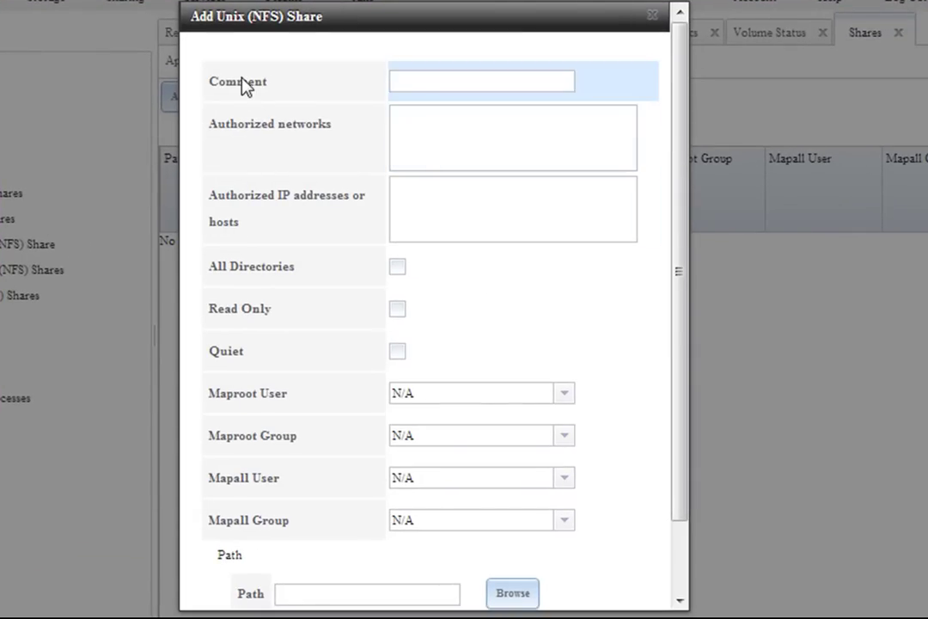
{"action": "left_click", "coordinate": [442, 84]}
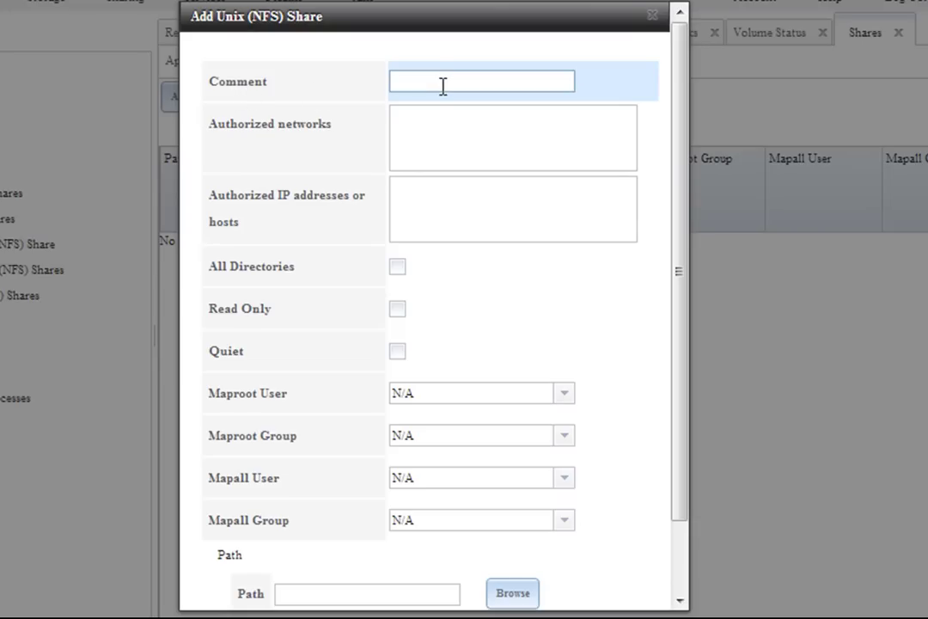
{"action": "type", "text": "Compartilhamento NFS"}
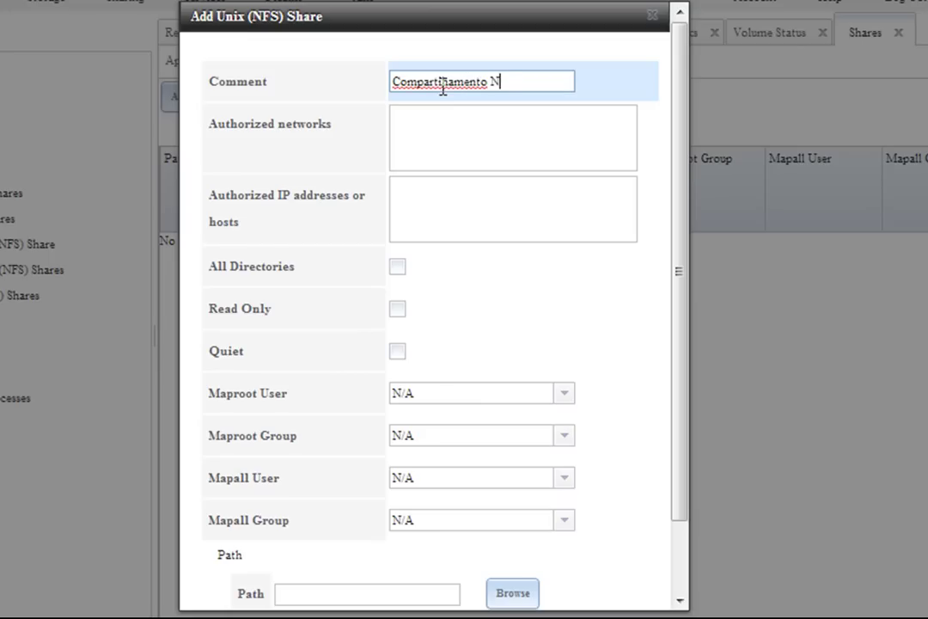
- Authorize the network 192.168.1.0/24 for the NFS share and enable All Directories
{"action": "left_click", "coordinate": [455, 118]}
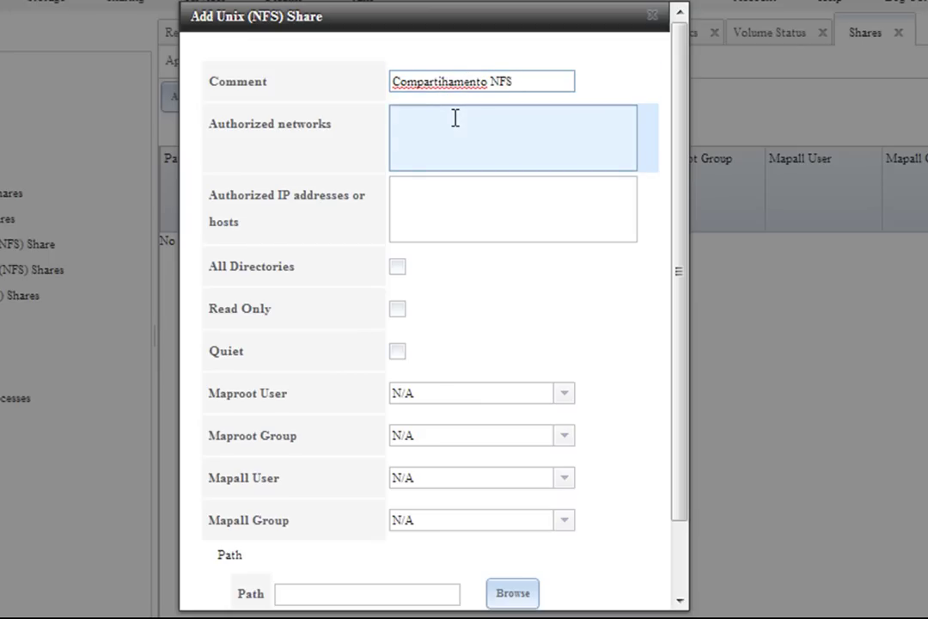
{"action": "left_click", "coordinate": [480, 139]}
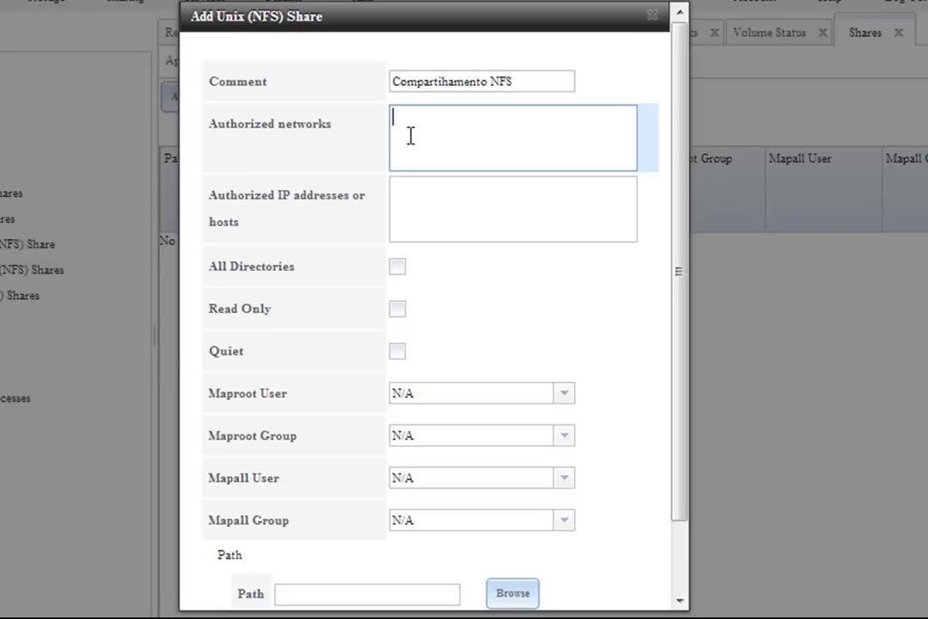
{"action": "type", "text": "192.168.1.0/"}
{"action": "type", "text": "24"}
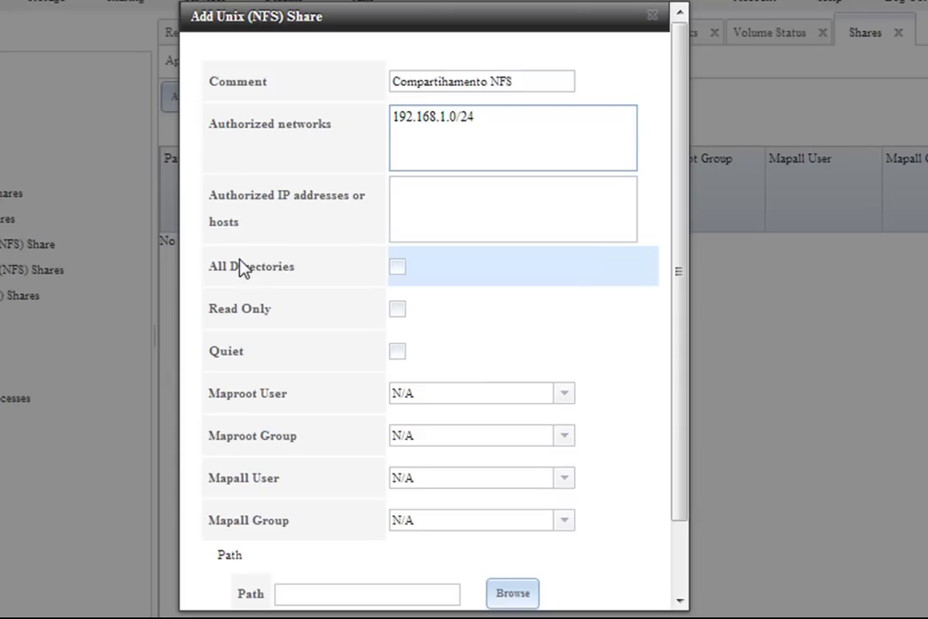
{"action": "left_click", "coordinate": [435, 209]}
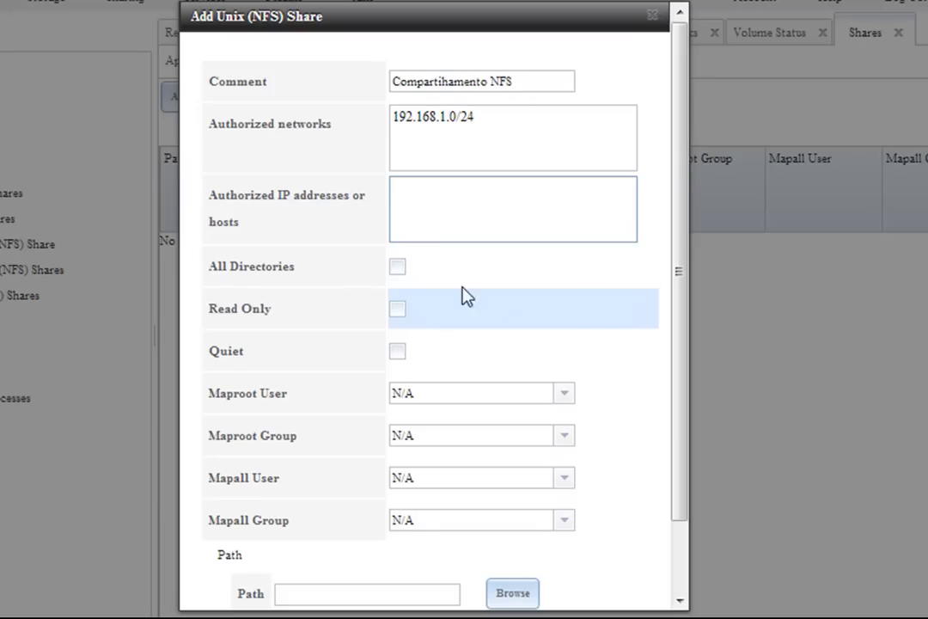
{"action": "left_click", "coordinate": [399, 268]}
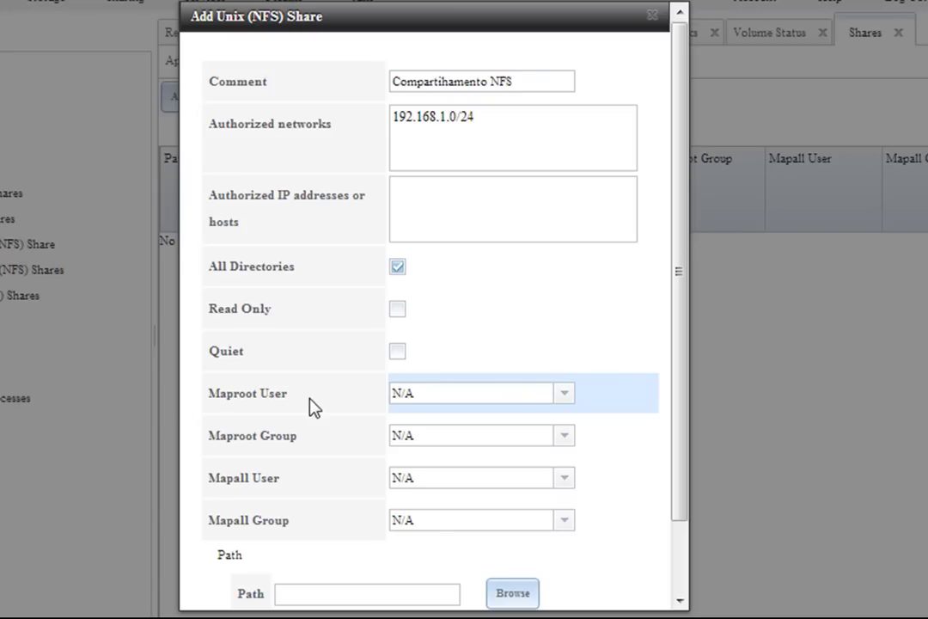
- Examine the users and groups offered for Maproot User, Maproot Group, Mapall User and Mapall Group, keeping each at N/A
{"action": "left_click", "coordinate": [564, 394]}
{"action": "left_click_drag", "start_coordinate": [564, 289], "coordinate": [449, 366]}
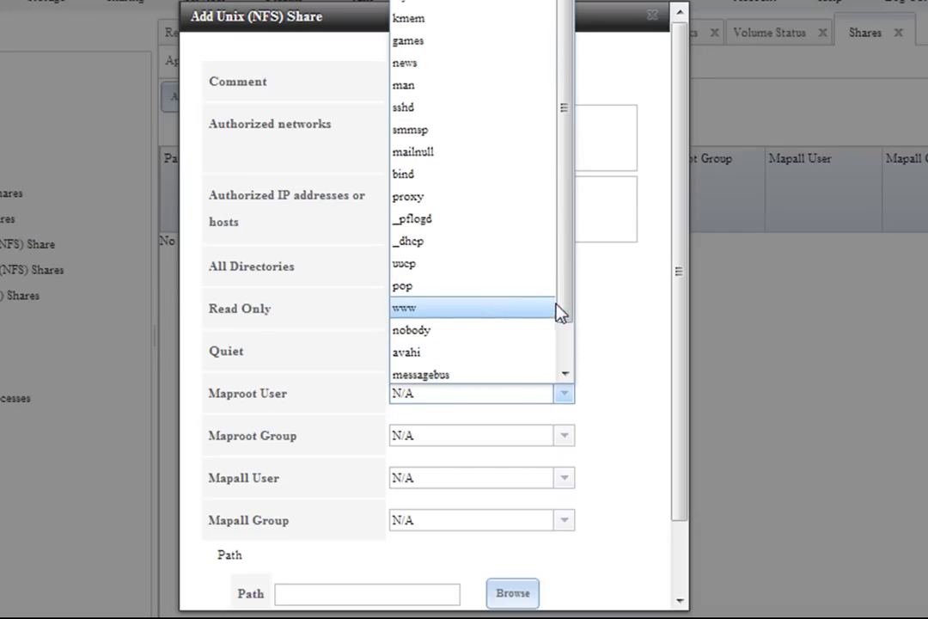
{"action": "scroll", "coordinate": [557, 327], "scroll_direction": "down", "scroll_amount": 1}
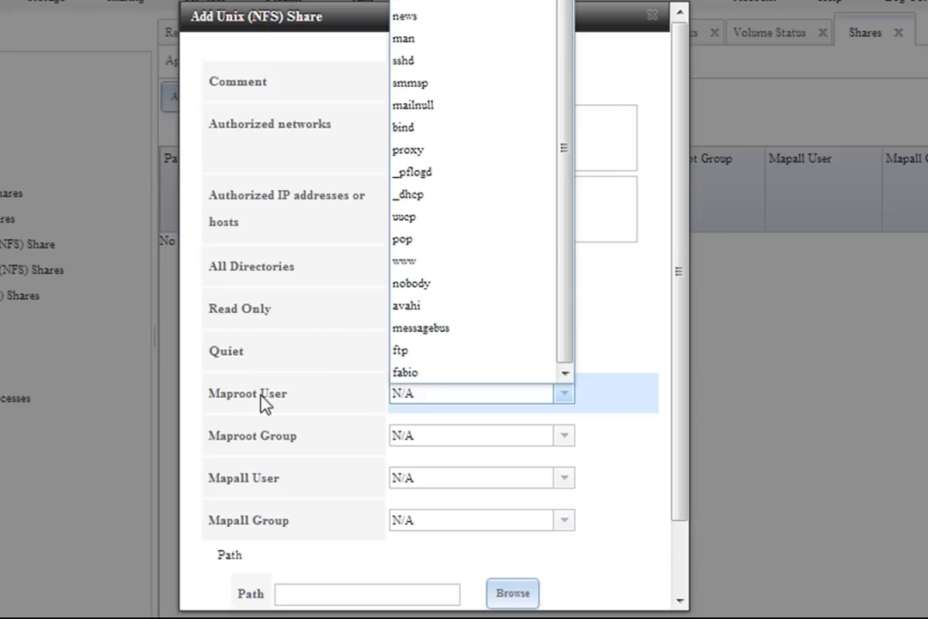
{"action": "left_click", "coordinate": [659, 384]}
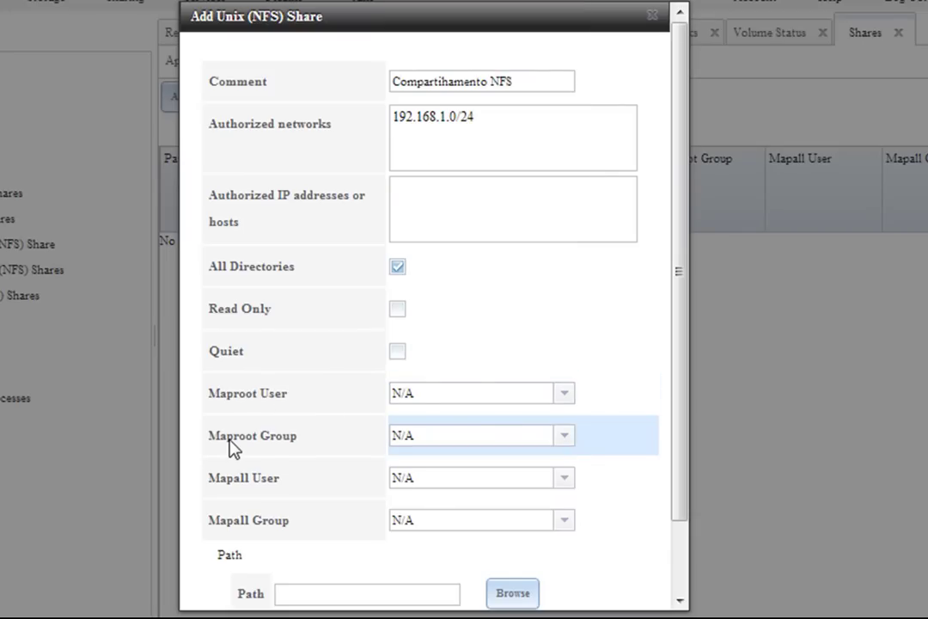
{"action": "left_click", "coordinate": [566, 437]}
{"action": "left_click_drag", "start_coordinate": [570, 198], "coordinate": [560, 166]}
{"action": "left_click", "coordinate": [661, 404]}
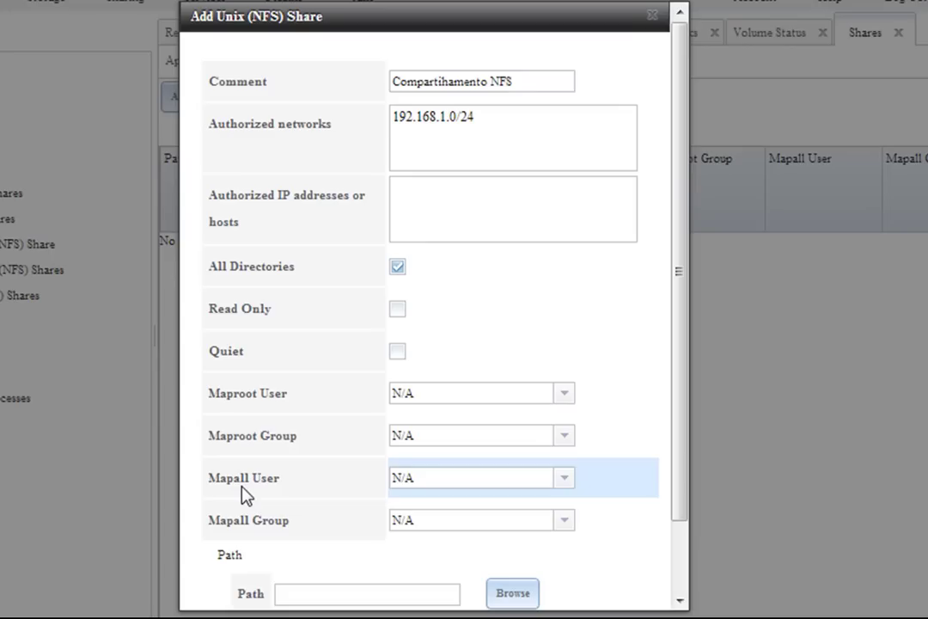
{"action": "left_click", "coordinate": [564, 483]}
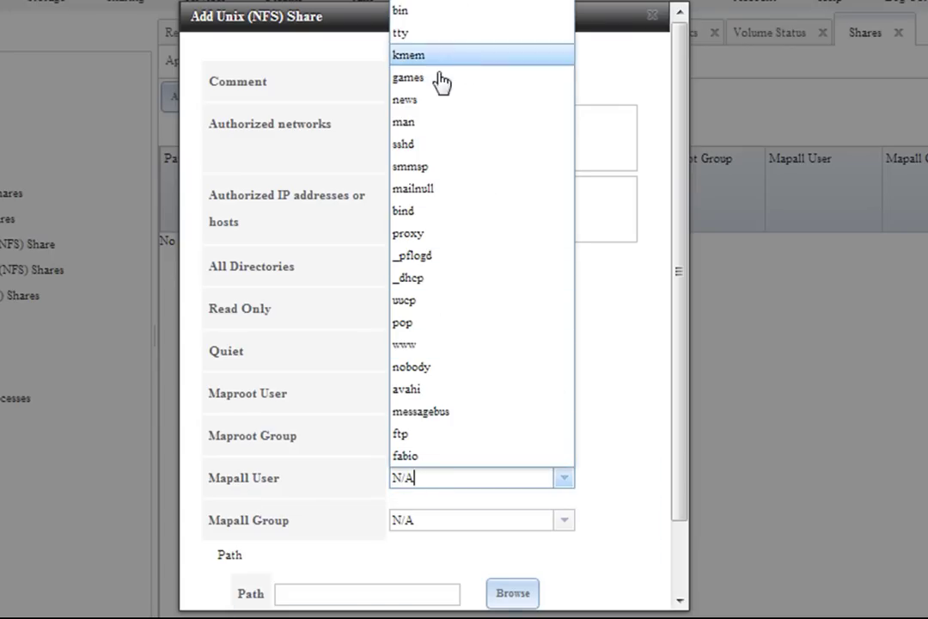
{"action": "left_click", "coordinate": [668, 486]}
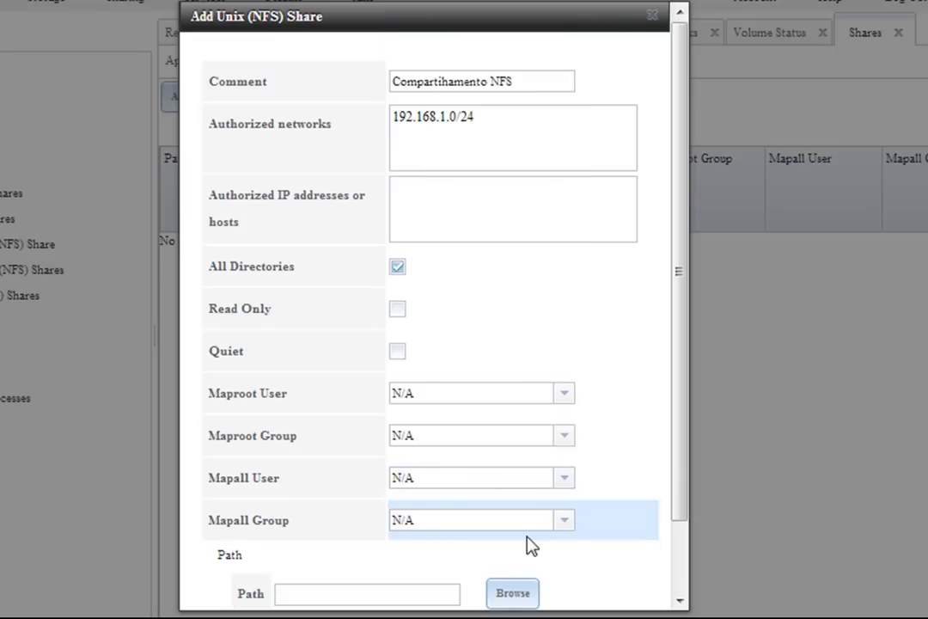
{"action": "left_click", "coordinate": [565, 522]}
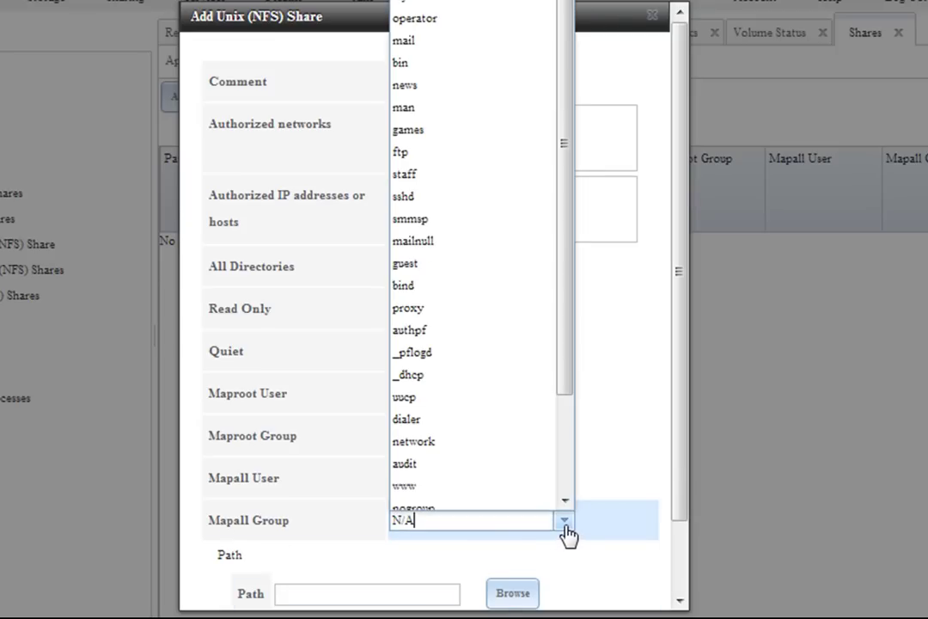
{"action": "left_click_drag", "start_coordinate": [572, 201], "coordinate": [571, 337]}
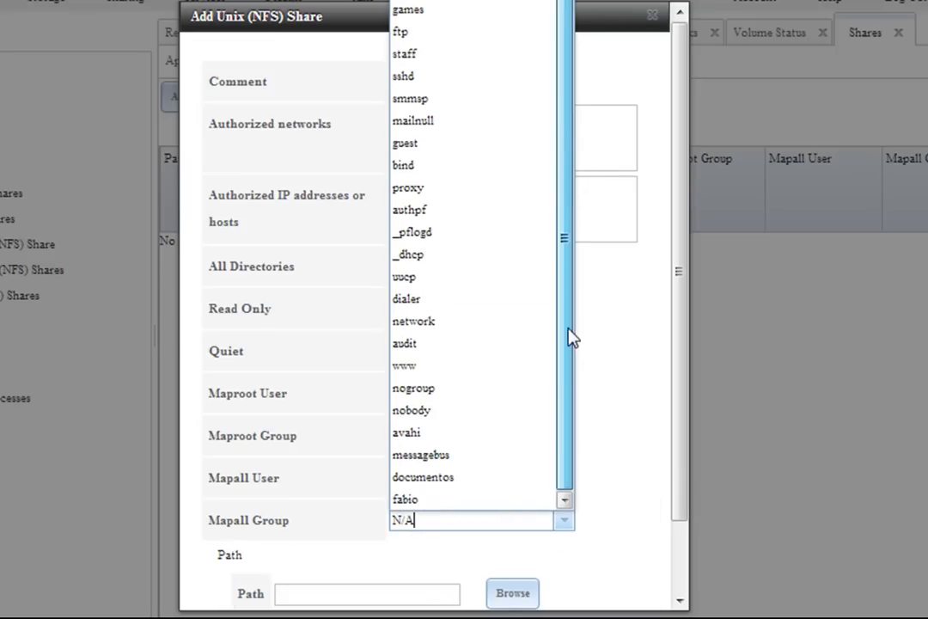
{"action": "left_click", "coordinate": [669, 505]}
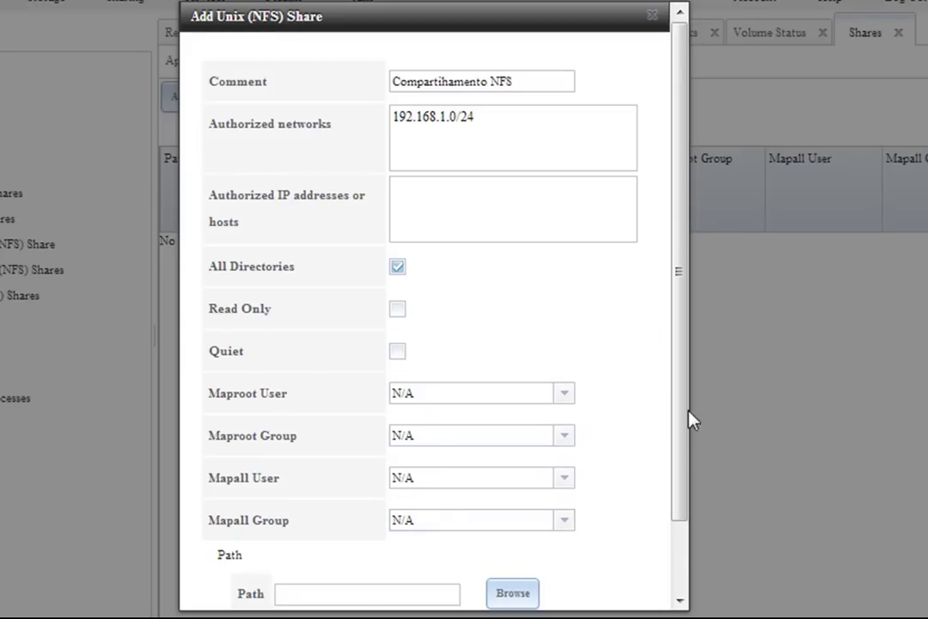
- Browse the server's directories and choose /mnt/arquivos as the NFS share's path
{"action": "left_click_drag", "start_coordinate": [676, 414], "coordinate": [681, 563]}
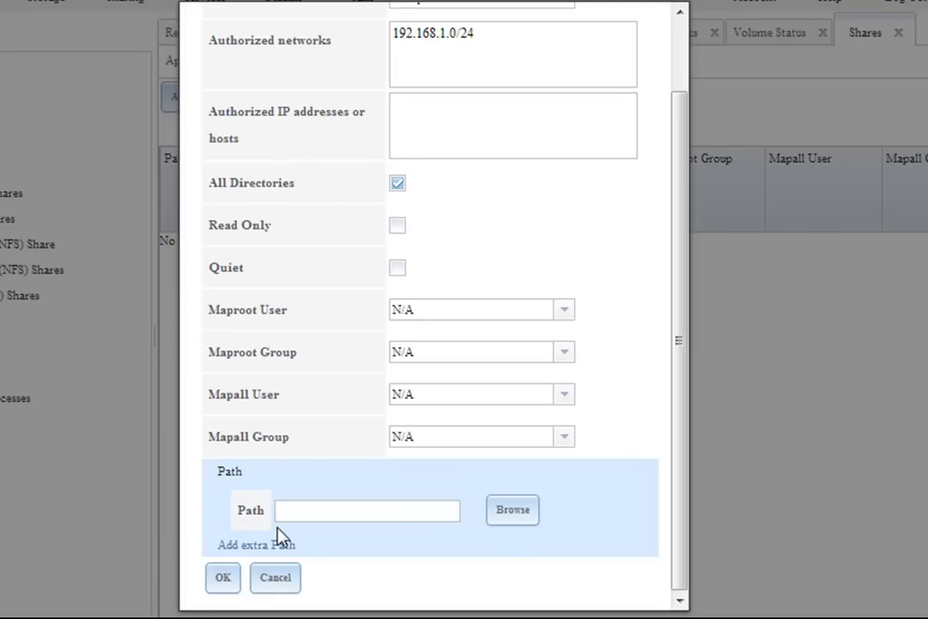
{"action": "left_click", "coordinate": [312, 510]}
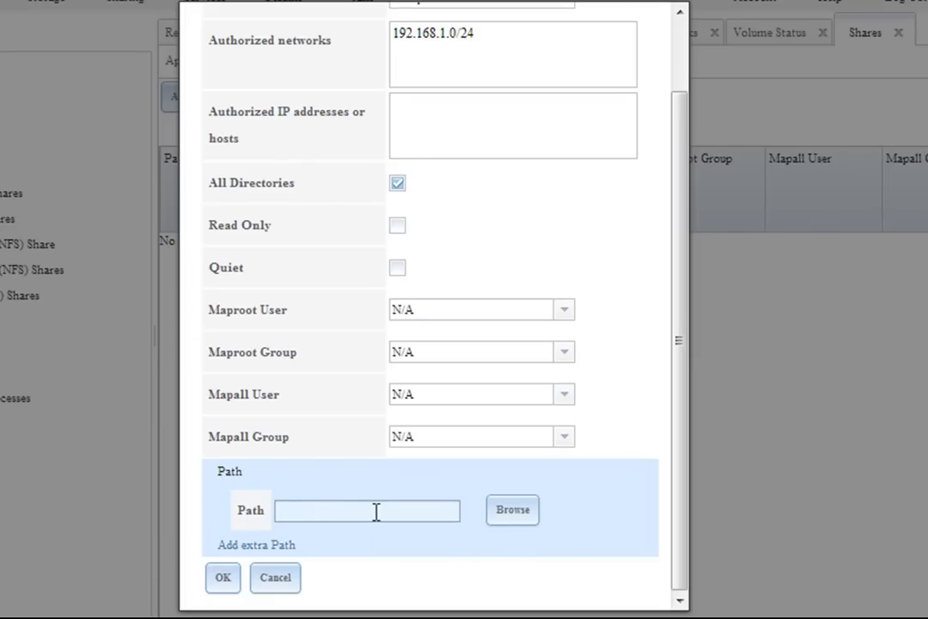
{"action": "left_click", "coordinate": [519, 512]}
{"action": "left_click", "coordinate": [309, 510]}
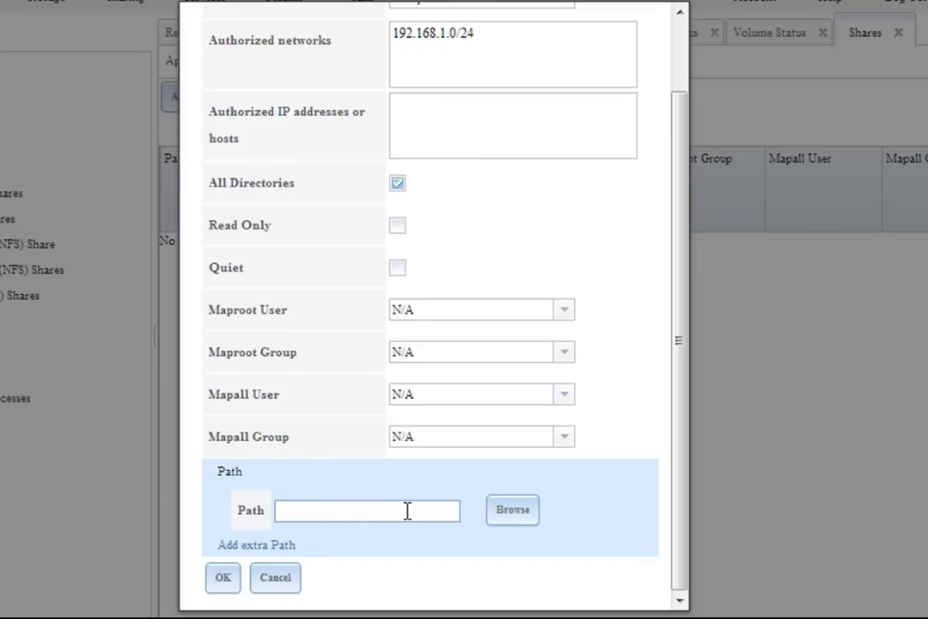
{"action": "left_click", "coordinate": [515, 516]}
{"action": "left_click_drag", "start_coordinate": [674, 408], "coordinate": [676, 499]}
{"action": "left_click", "coordinate": [304, 417]}
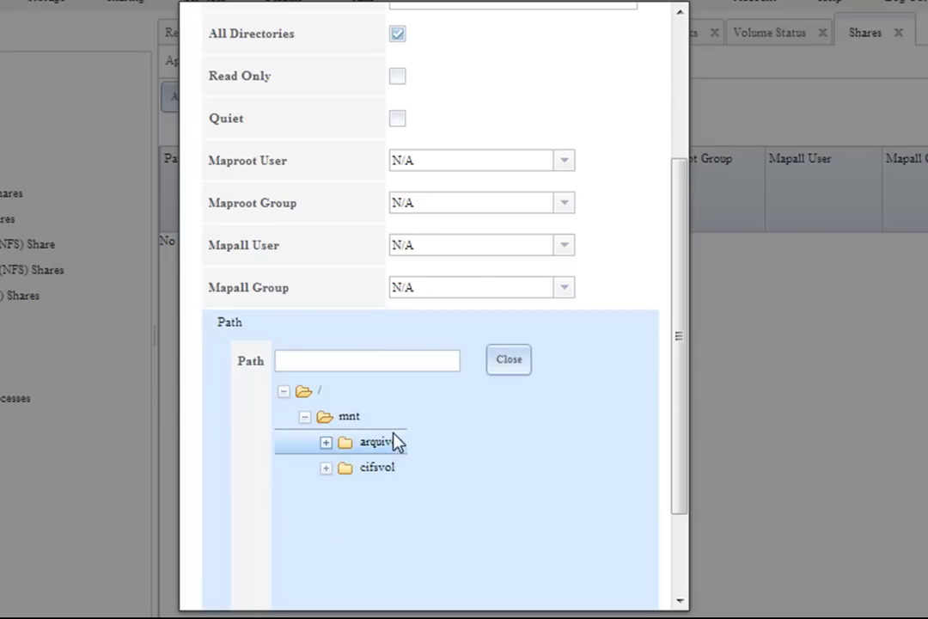
{"action": "left_click", "coordinate": [377, 471]}
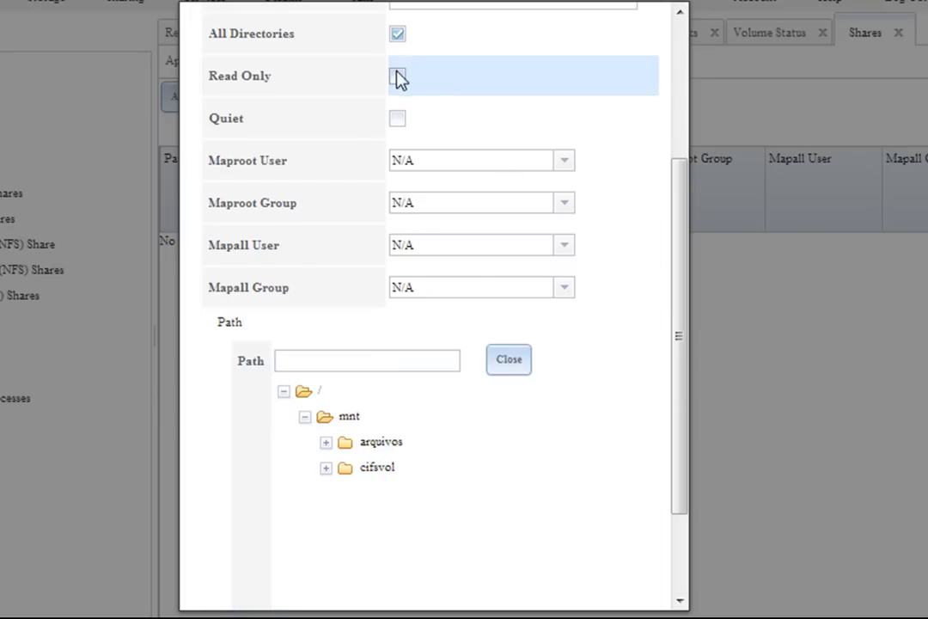
{"action": "left_click", "coordinate": [382, 450]}
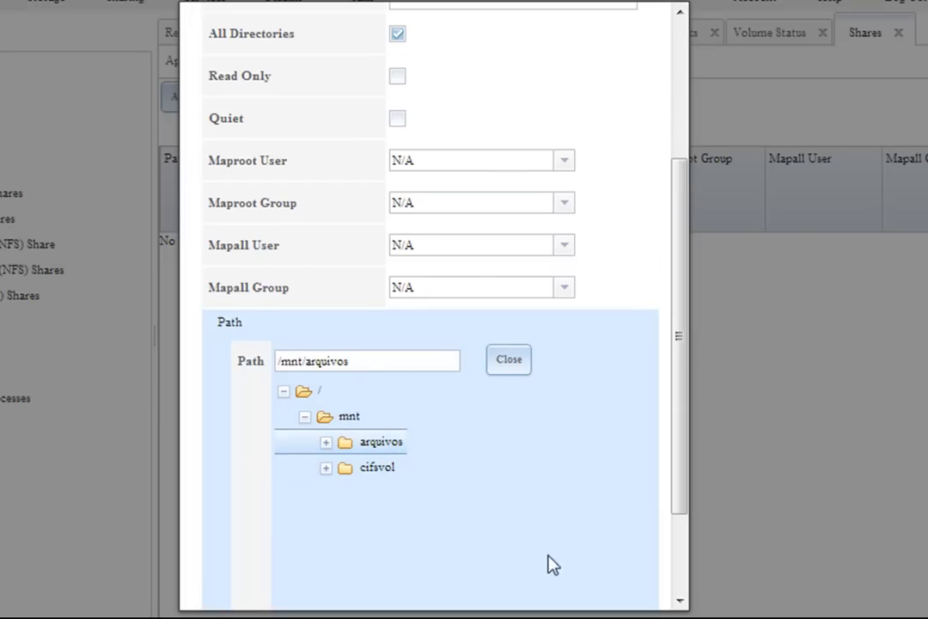
- Save the new Unix (NFS) share
{"action": "left_click_drag", "start_coordinate": [675, 429], "coordinate": [690, 524]}
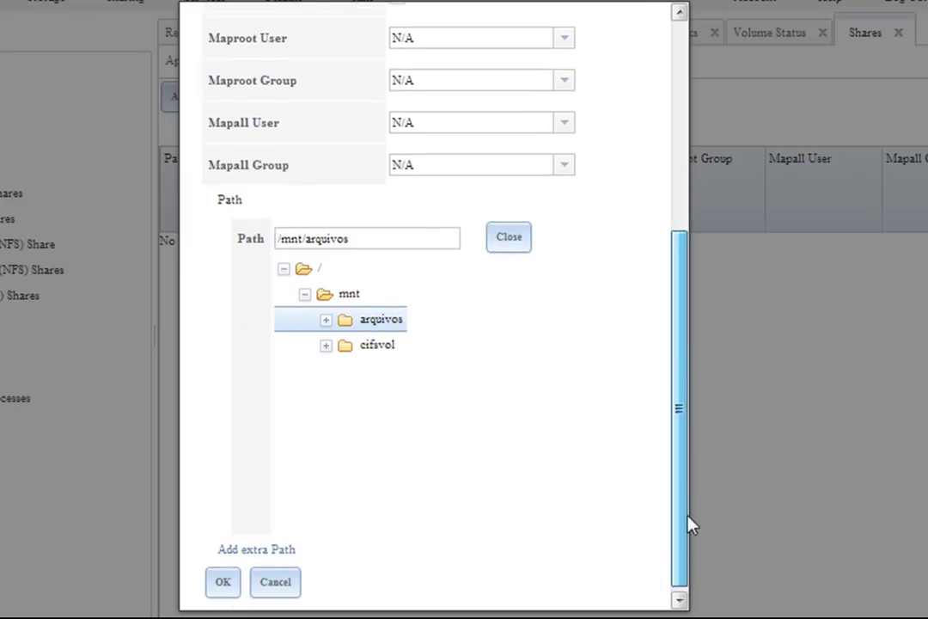
{"action": "left_click", "coordinate": [224, 579]}
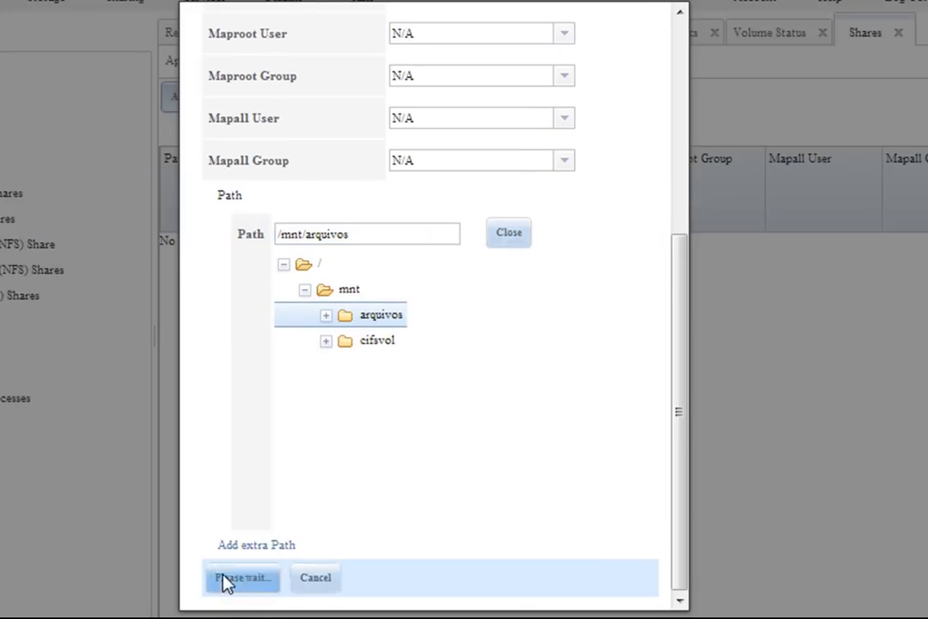
{"action": "left_click_drag", "start_coordinate": [679, 410], "coordinate": [692, 284]}
{"action": "left_click_drag", "start_coordinate": [683, 334], "coordinate": [672, 204]}
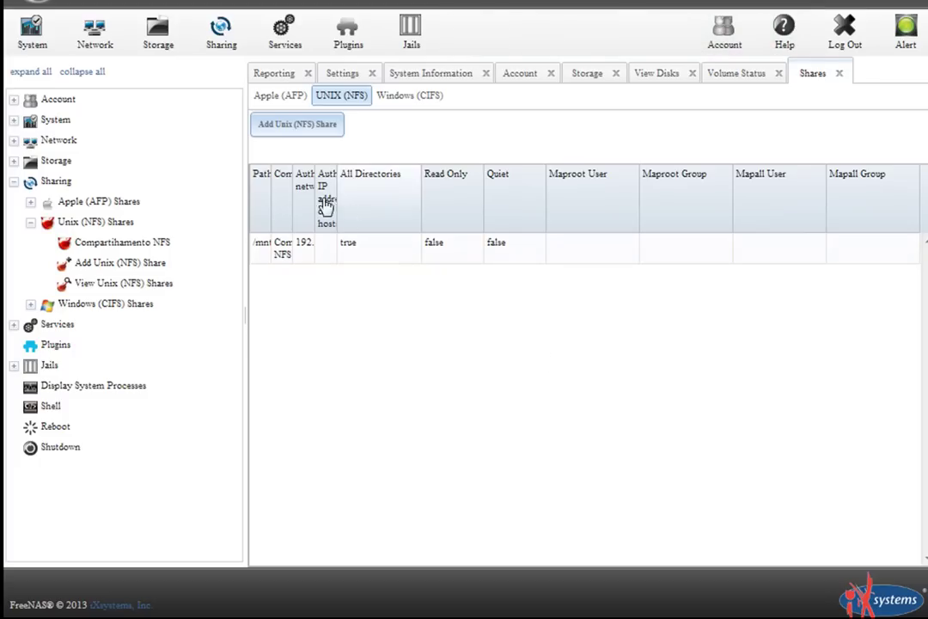
- Widen the first columns of the share list and review the settings of the "Compartihamento NFS" share
{"action": "left_click_drag", "start_coordinate": [293, 180], "coordinate": [340, 185]}
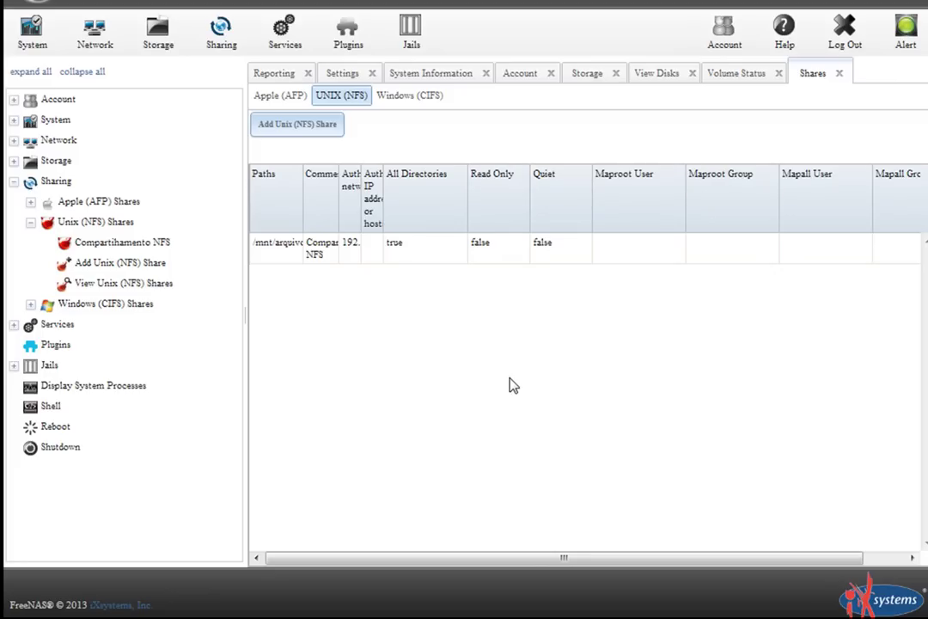
{"action": "left_click", "coordinate": [101, 246]}
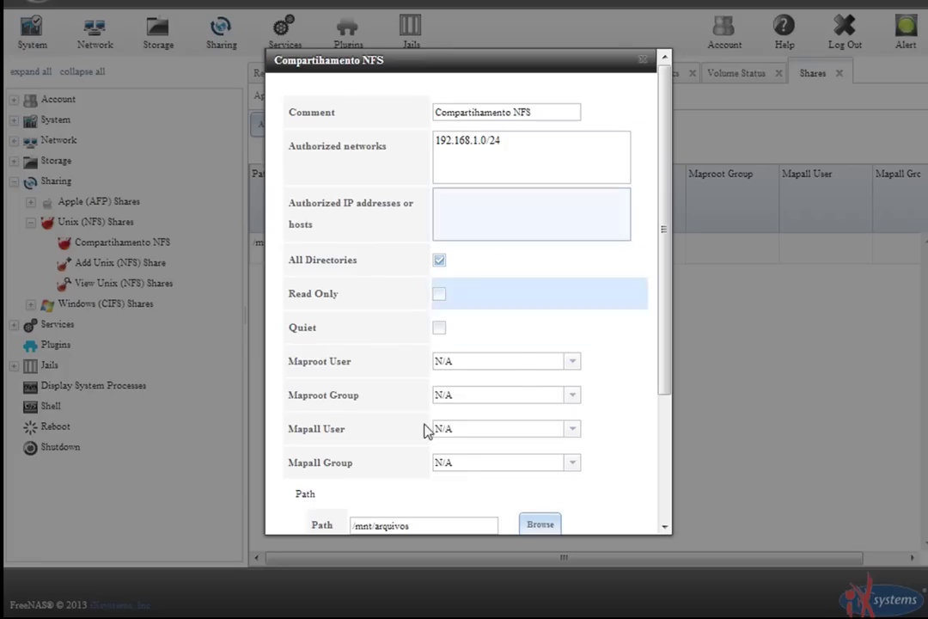
{"action": "left_click_drag", "start_coordinate": [663, 253], "coordinate": [663, 407]}
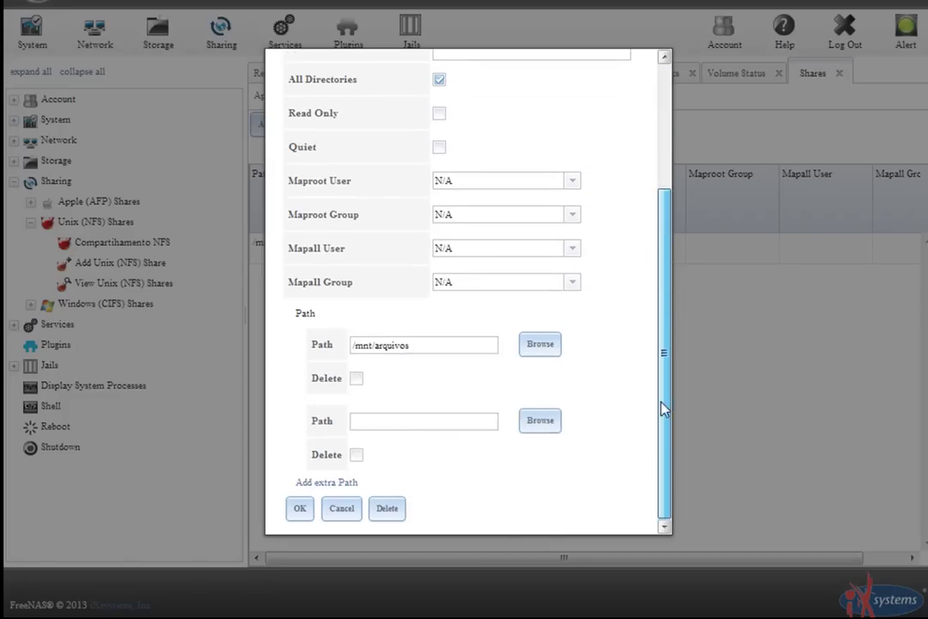
{"action": "left_click", "coordinate": [341, 508]}
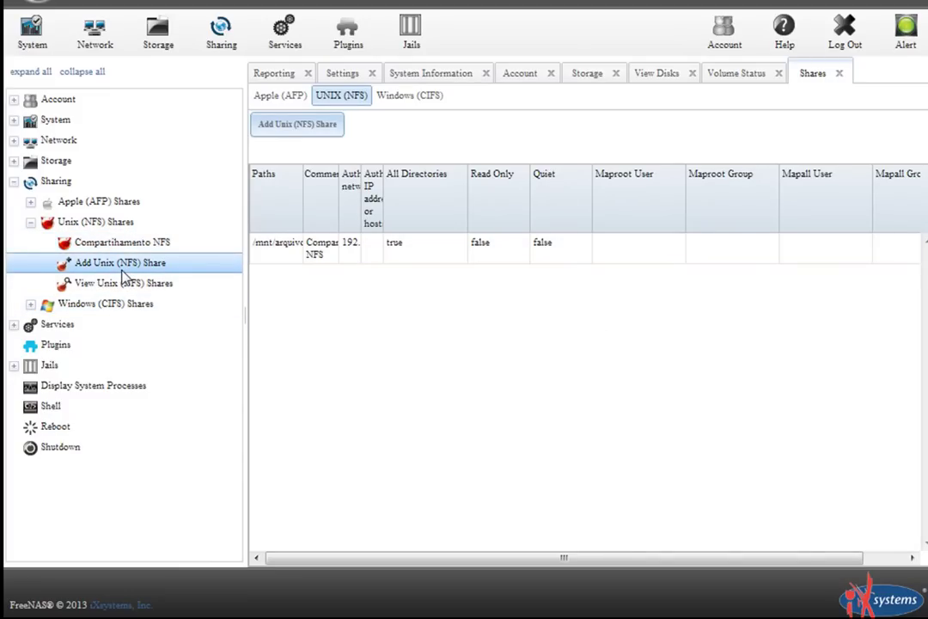
- Collapse the Unix (NFS) shares and open the service controls to check the NFS service
{"action": "left_click", "coordinate": [39, 225]}
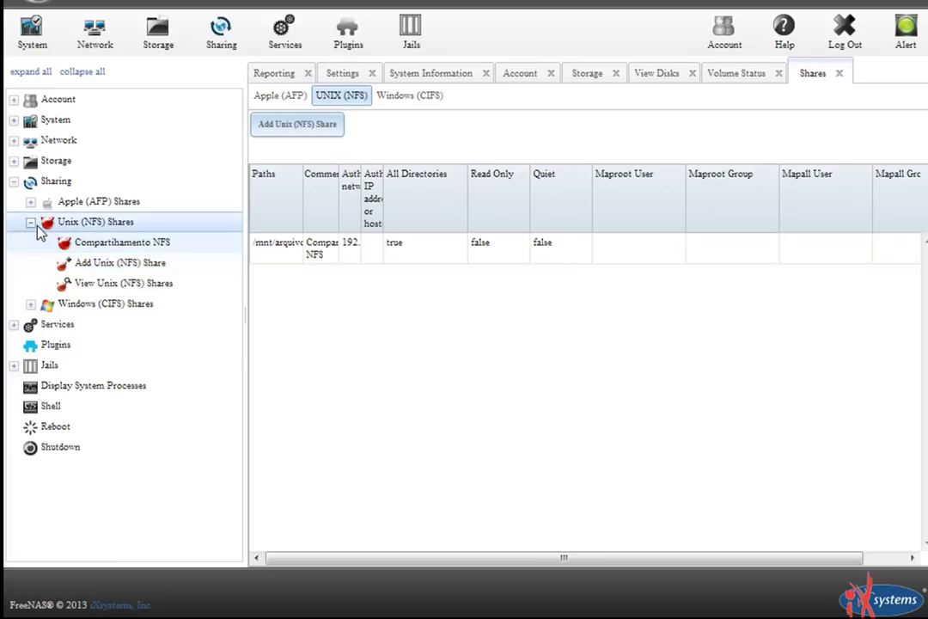
{"action": "left_click", "coordinate": [32, 223]}
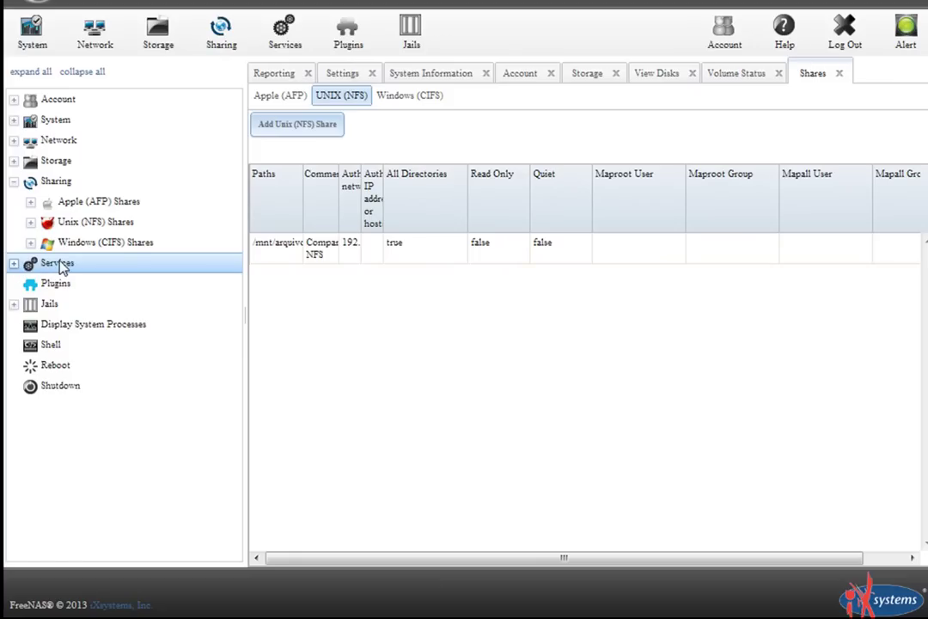
{"action": "left_click", "coordinate": [14, 264]}
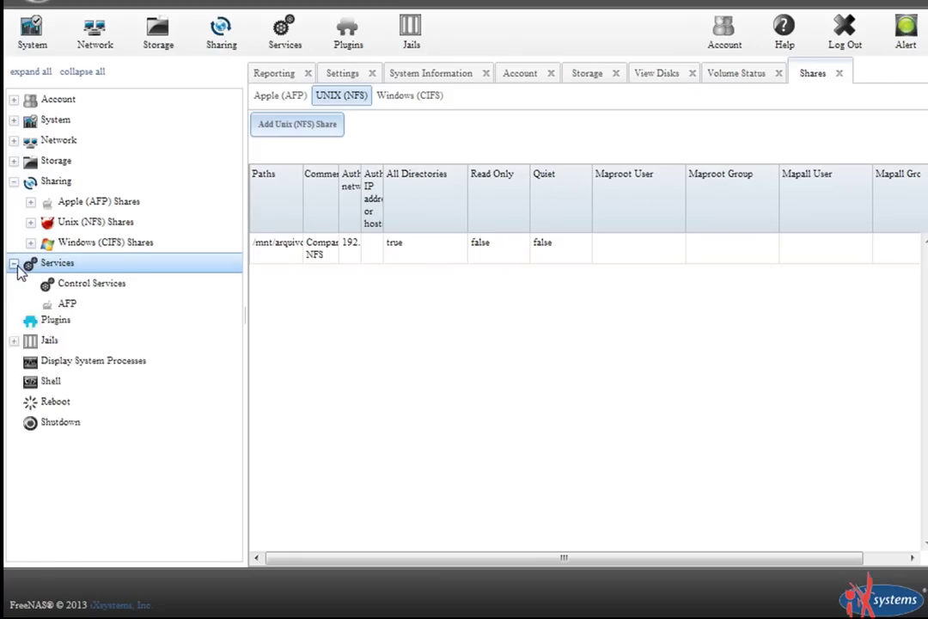
{"action": "left_click", "coordinate": [90, 285]}
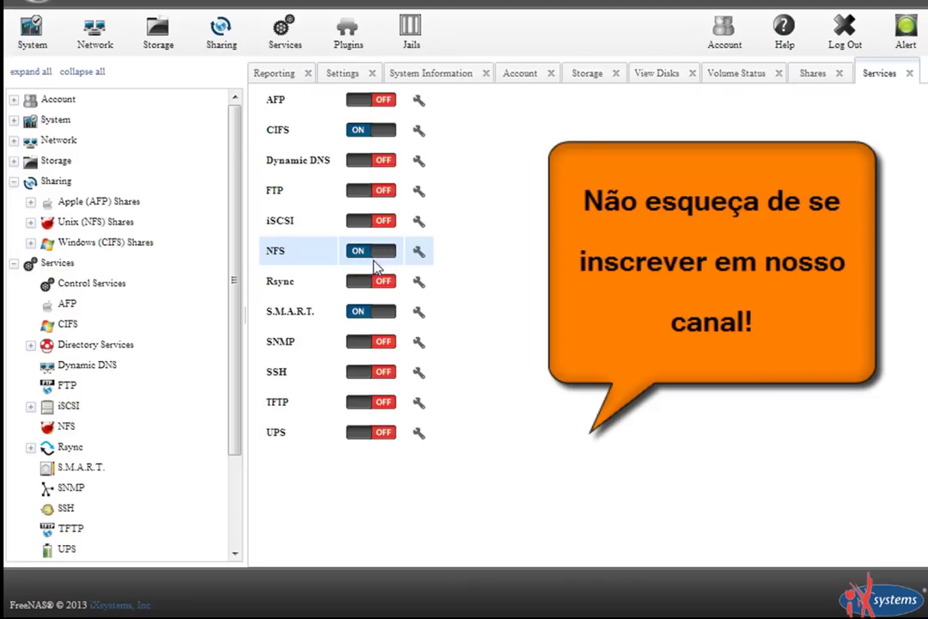
- Turn the FTP service on and back off
{"action": "left_click", "coordinate": [379, 192]}
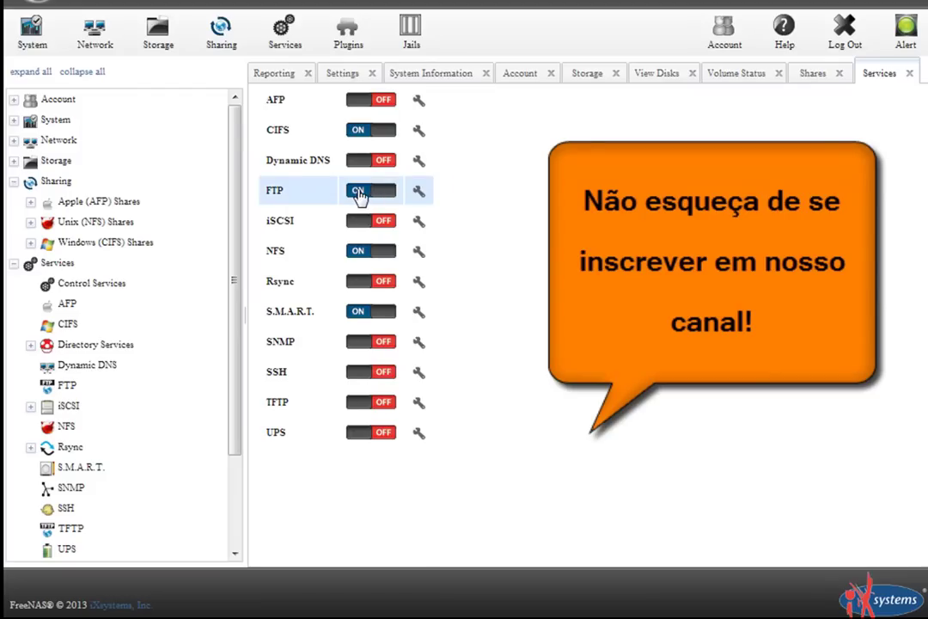
{"action": "left_click", "coordinate": [361, 197]}
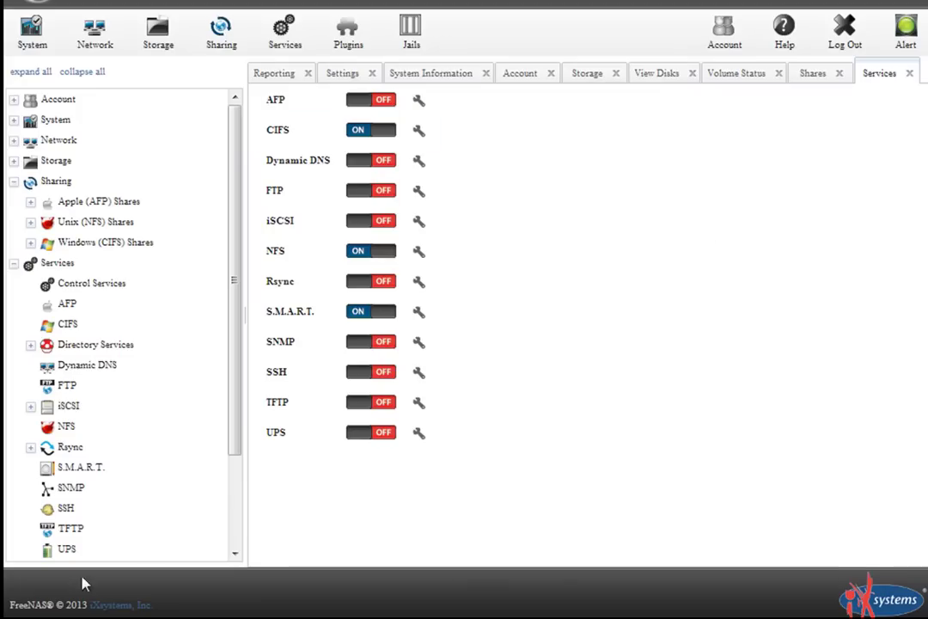
- Review the NFS service settings without saving, collapse Services and expand the Unix (NFS) shares
{"action": "left_click", "coordinate": [65, 428]}
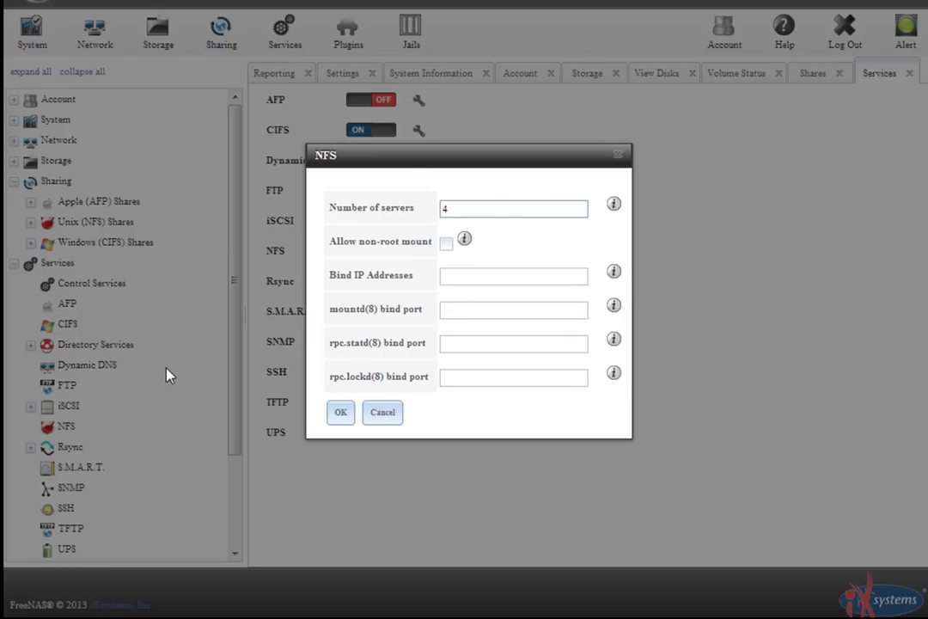
{"action": "left_click", "coordinate": [384, 415]}
{"action": "left_click", "coordinate": [13, 266]}
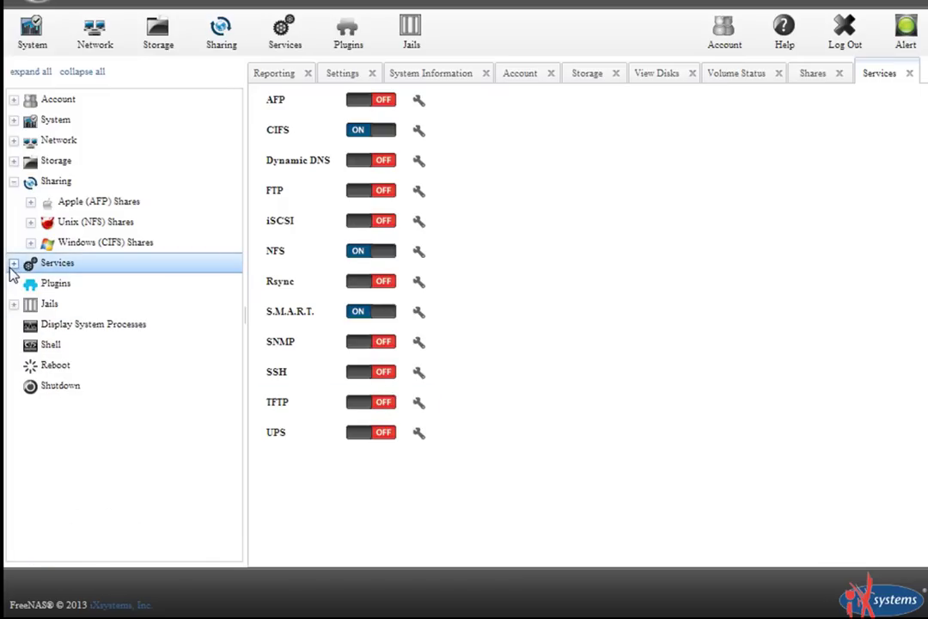
{"action": "left_click", "coordinate": [31, 224]}
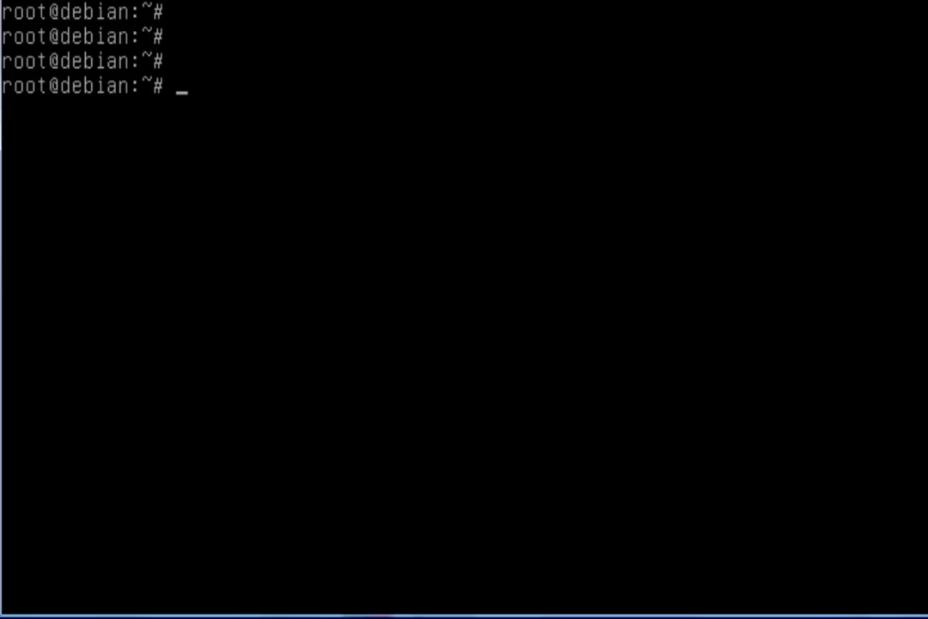
- Switch to the Debian terminal, mount the NFS export 192.168.1.176:/mnt/arquivos on /mnt and list the file systems with df -h
{"action": "type", "text": "mount -t "}
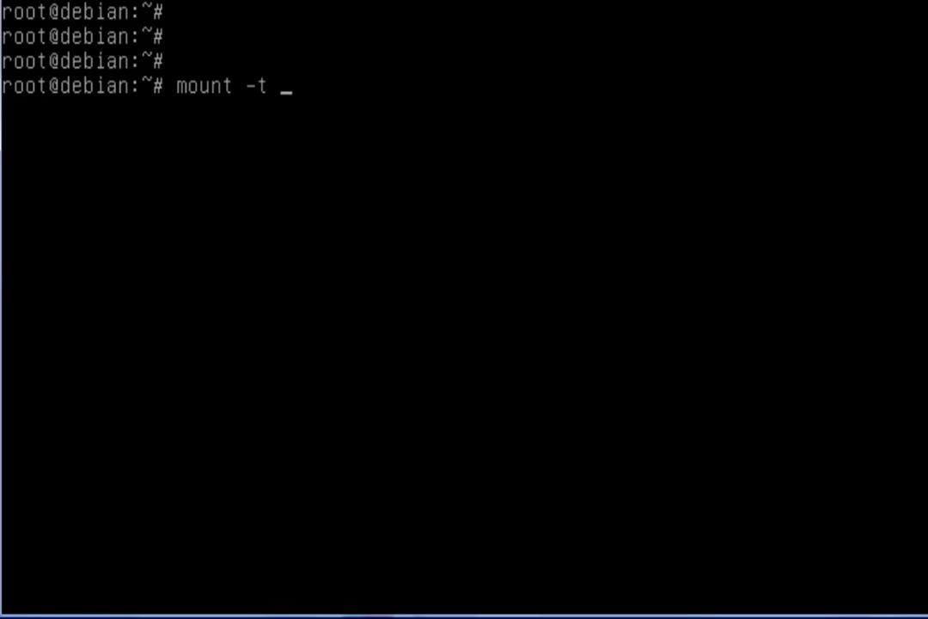
{"action": "type", "text": "nfs 192"}
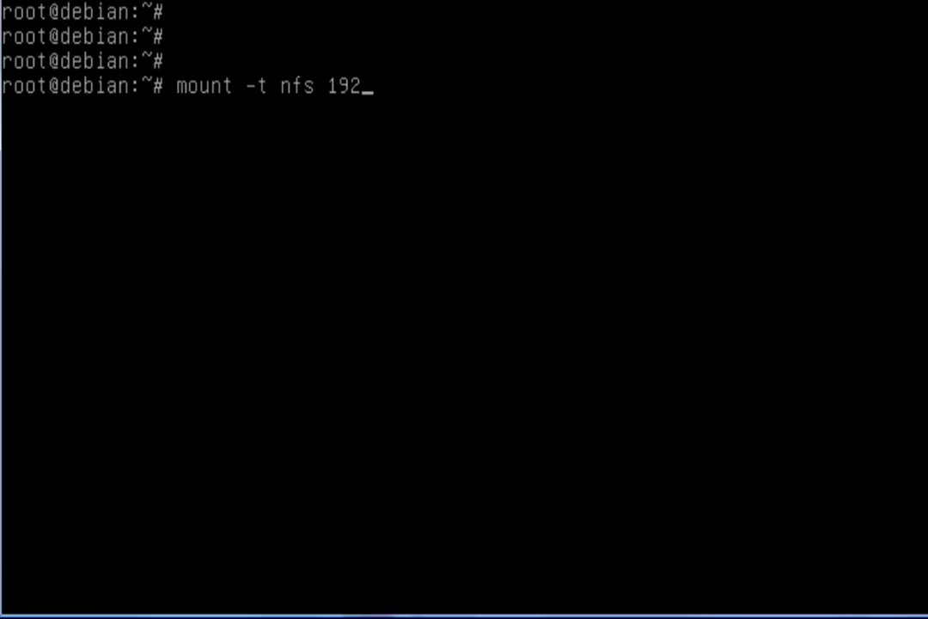
{"action": "type", "text": ".168.1.176"}
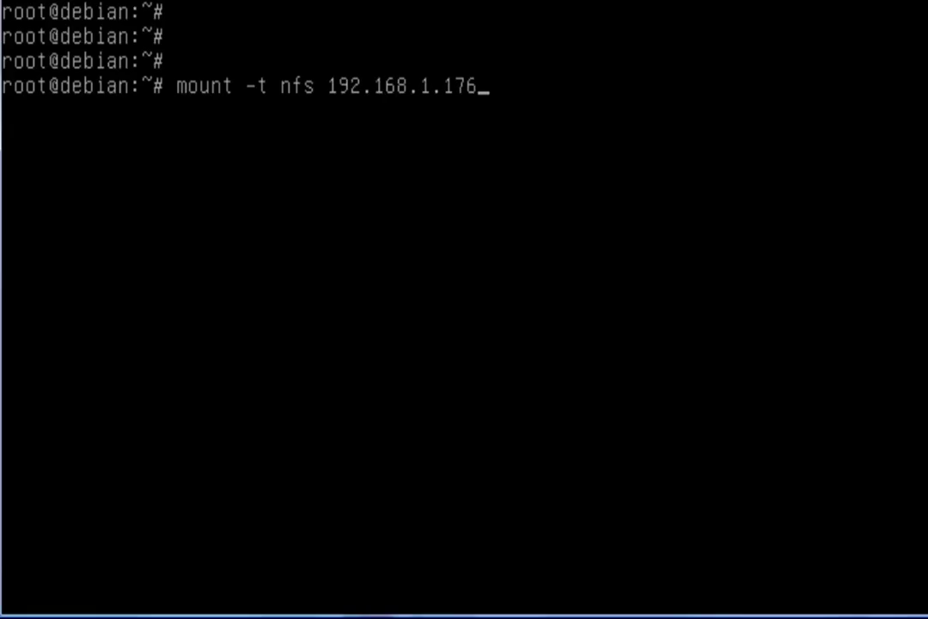
{"action": "type", "text": ":/mnt/arquivos"}
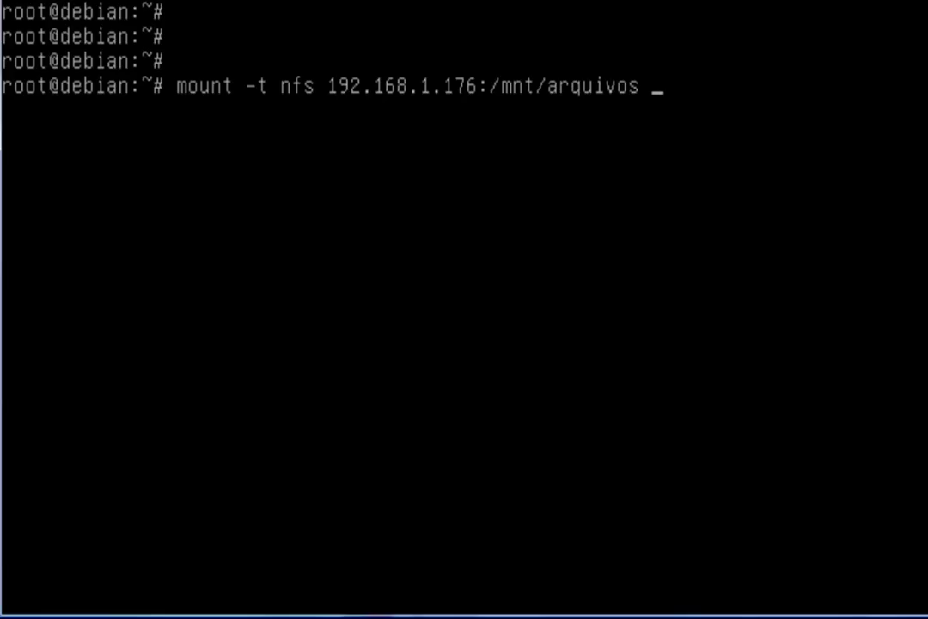
{"action": "type", "text": " /mnt"}
{"action": "key", "text": "Return"}
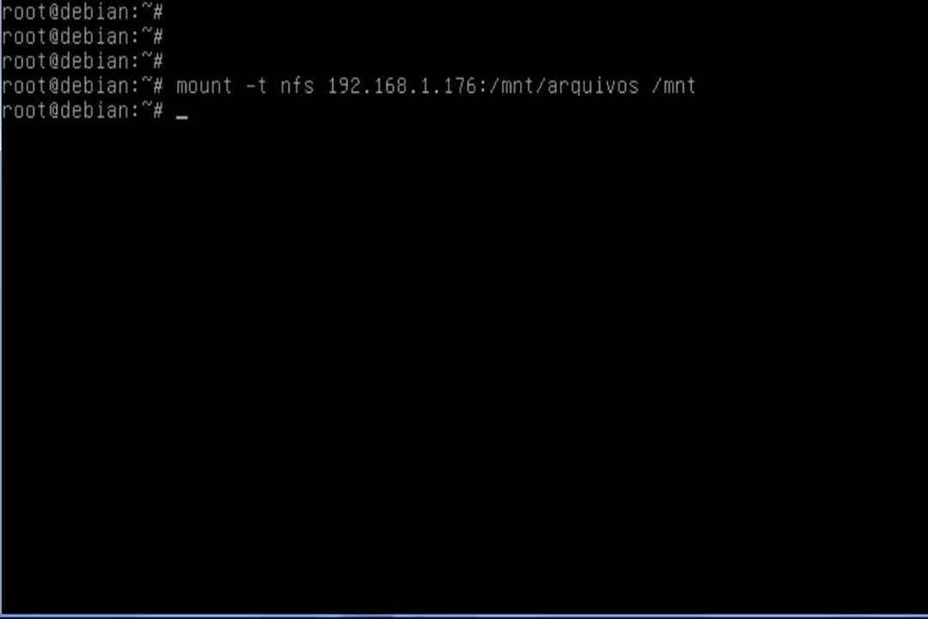
{"action": "type", "text": "df -h"}
{"action": "key", "text": "Return"}
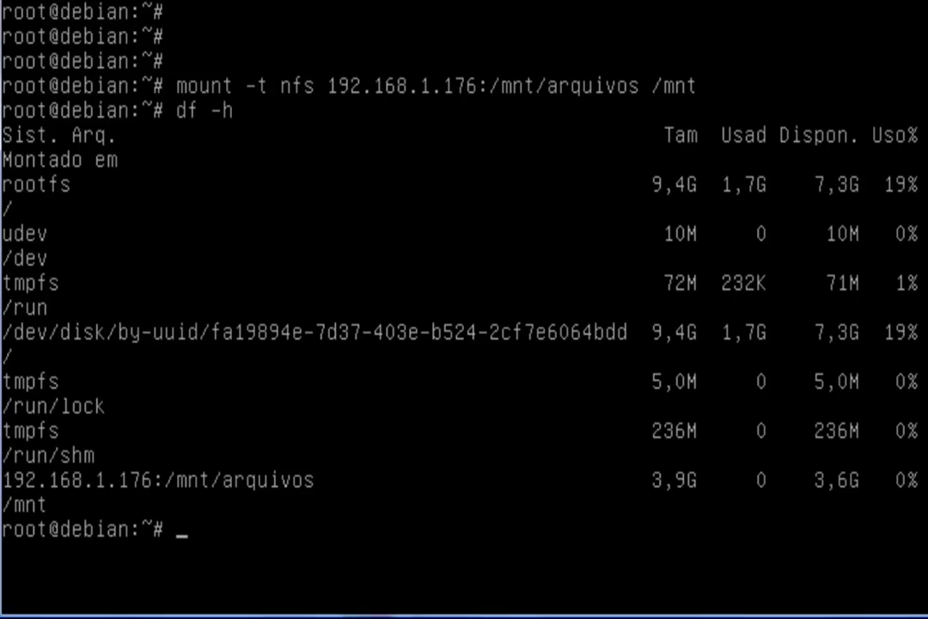
- Unmount /mnt and list the mounted file systems again with df -h
{"action": "type", "text": "umount "}
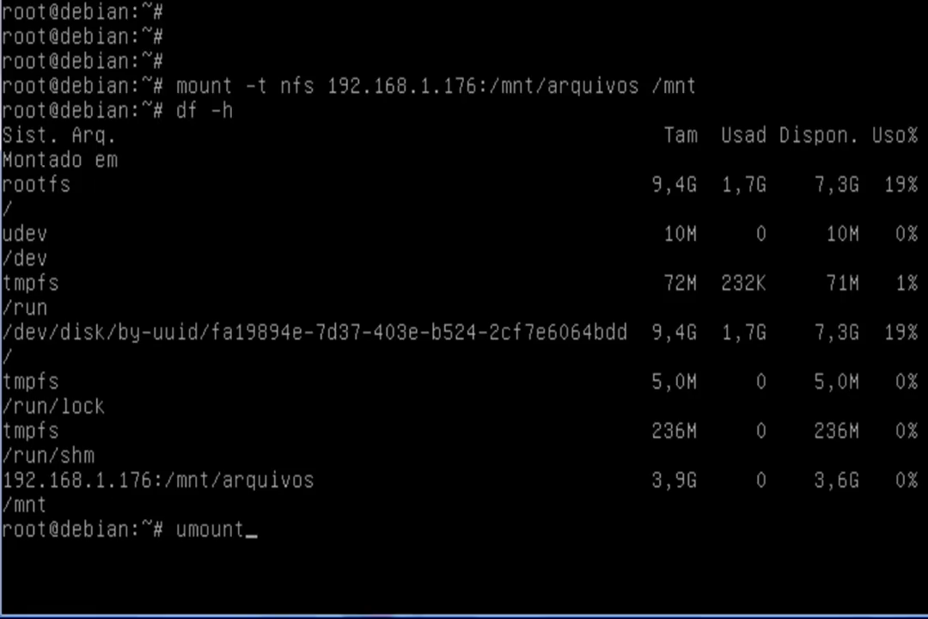
{"action": "type", "text": "/mnt"}
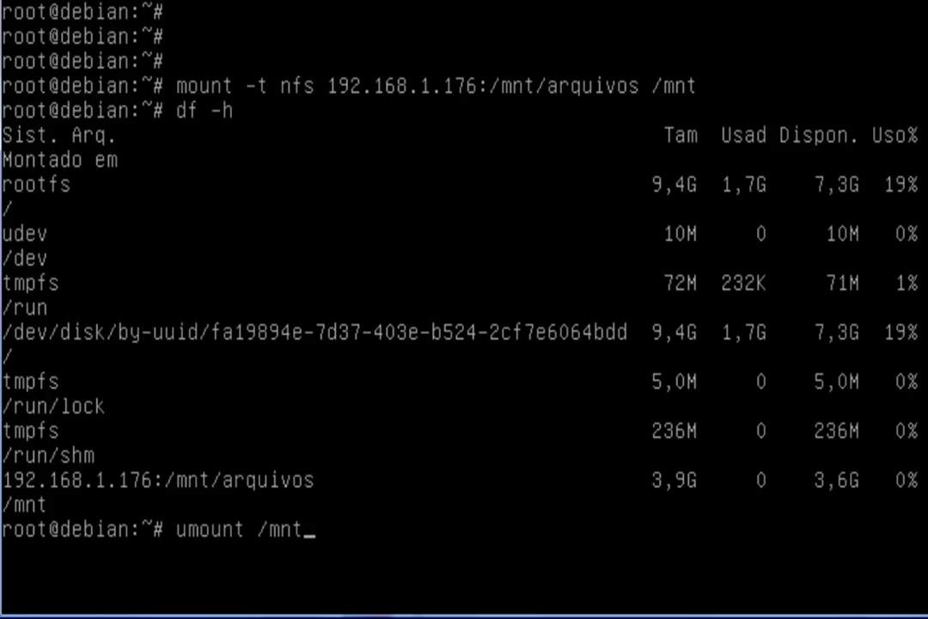
{"action": "key", "text": "Return"}
{"action": "type", "text": "df -h"}
{"action": "key", "text": "Return"}
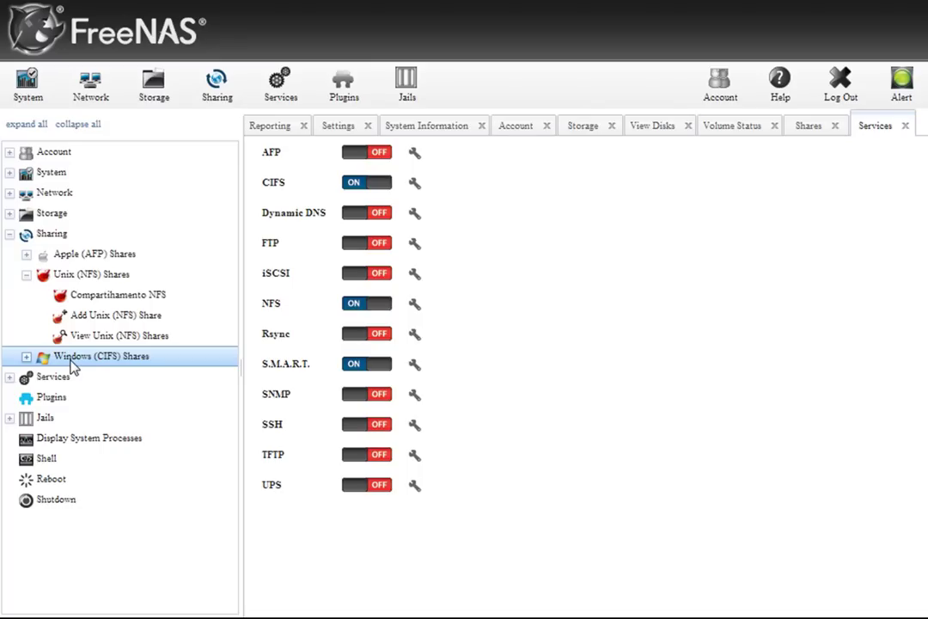
- Start a new Windows (CIFS) share named testecifs with the comment "Compartilhamento CIFS"
{"action": "left_click", "coordinate": [27, 357]}
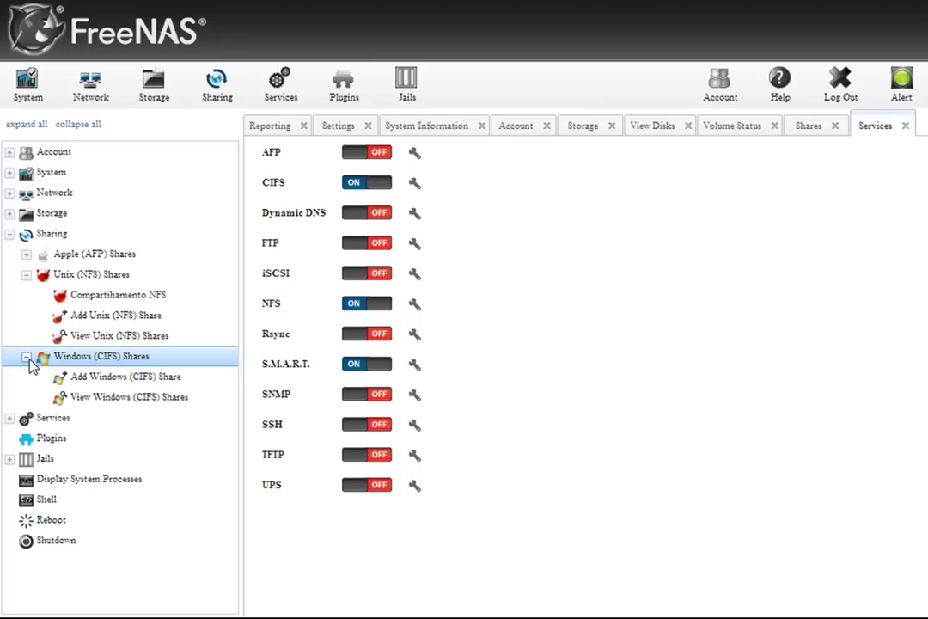
{"action": "left_click", "coordinate": [118, 400]}
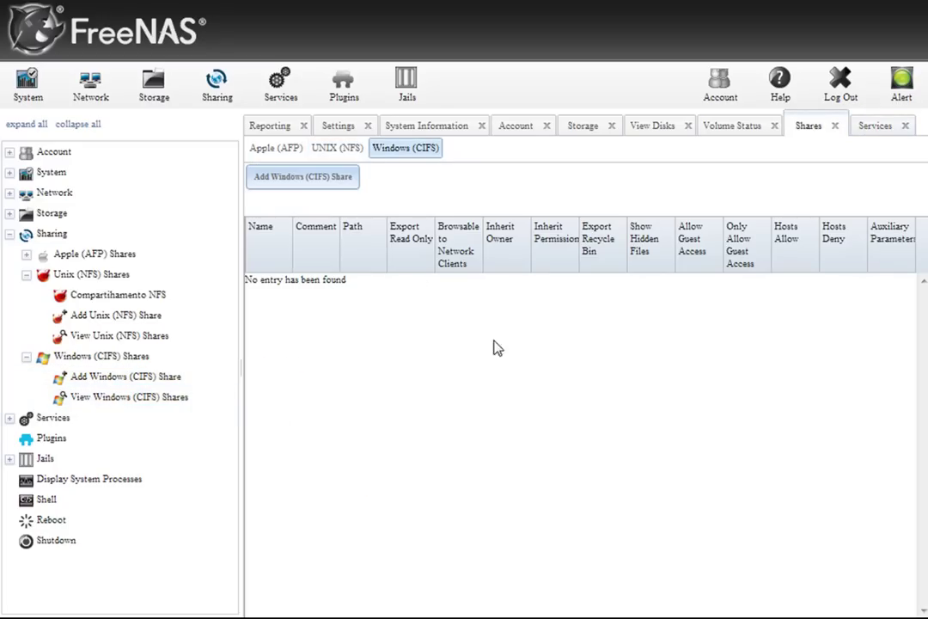
{"action": "left_click", "coordinate": [134, 382]}
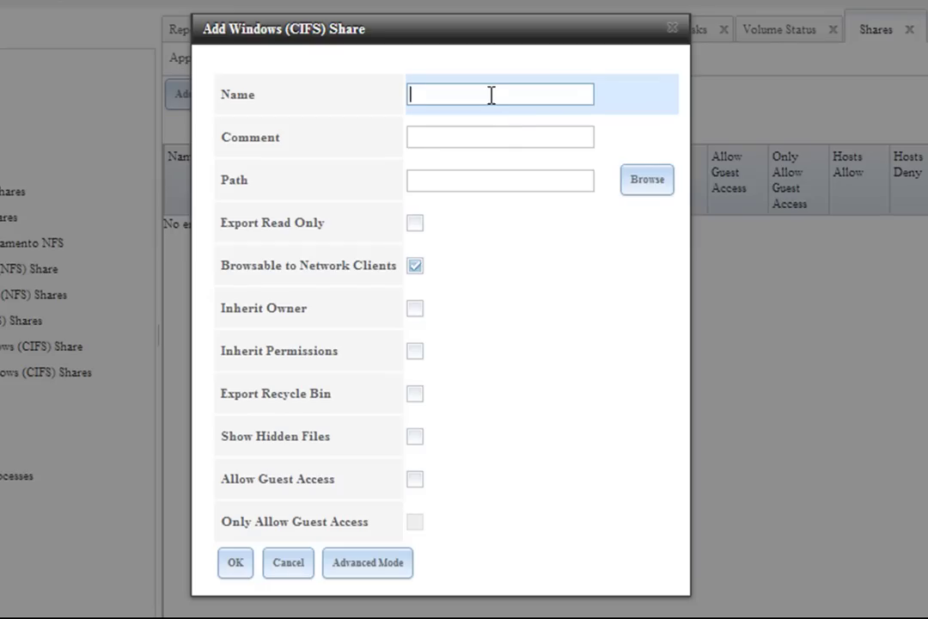
{"action": "type", "text": "testecifs"}
{"action": "left_click", "coordinate": [456, 143]}
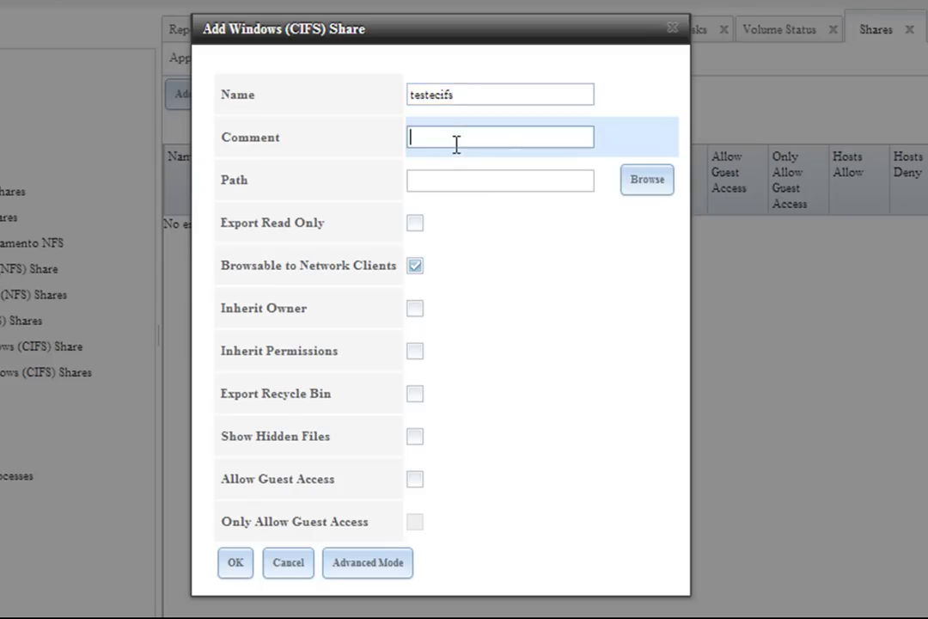
{"action": "type", "text": "Compartilhamento CIFS"}
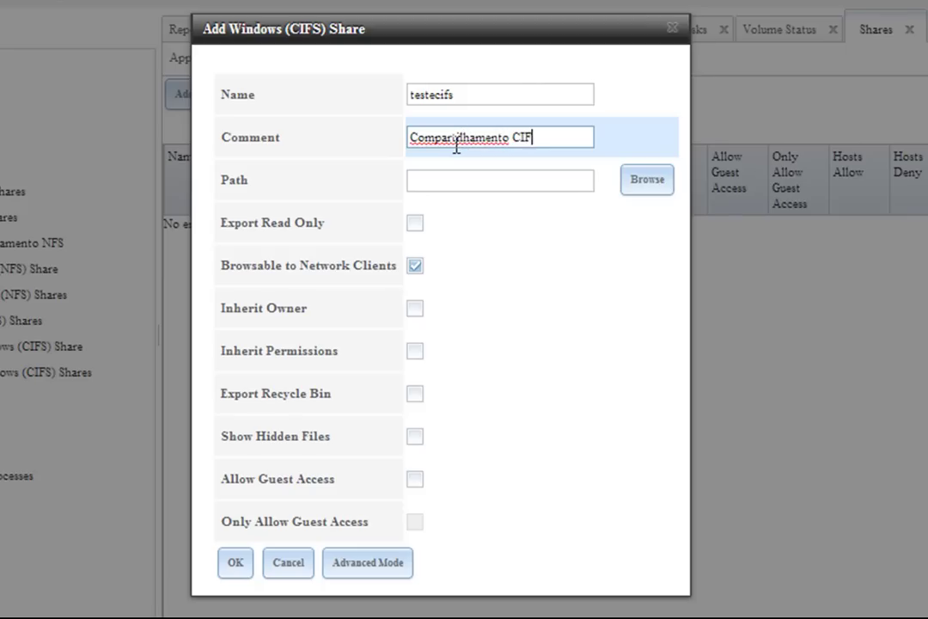
- Browse for the share's path and choose /mnt/cifsvol
{"action": "left_click", "coordinate": [430, 180]}
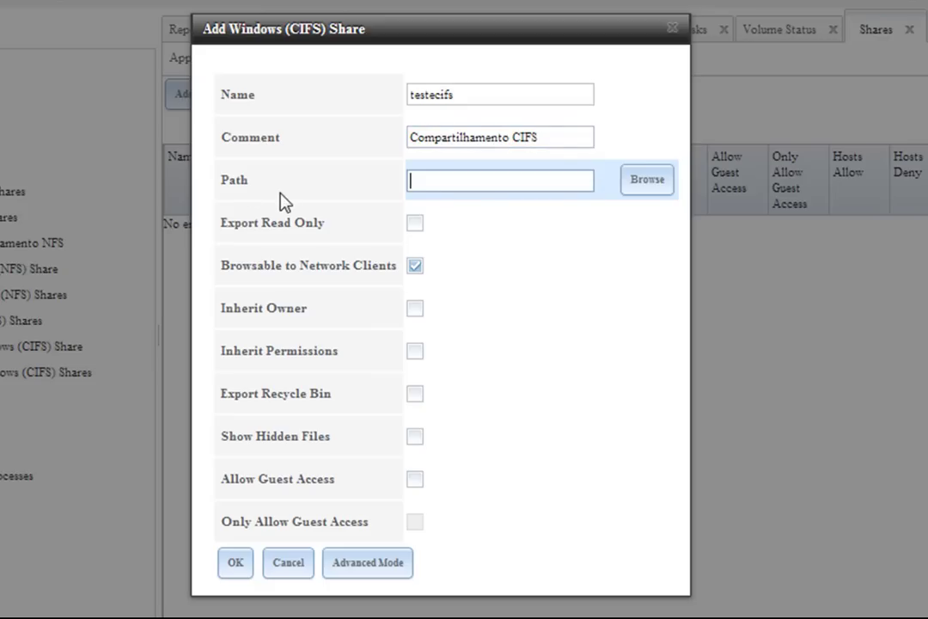
{"action": "left_click", "coordinate": [646, 185]}
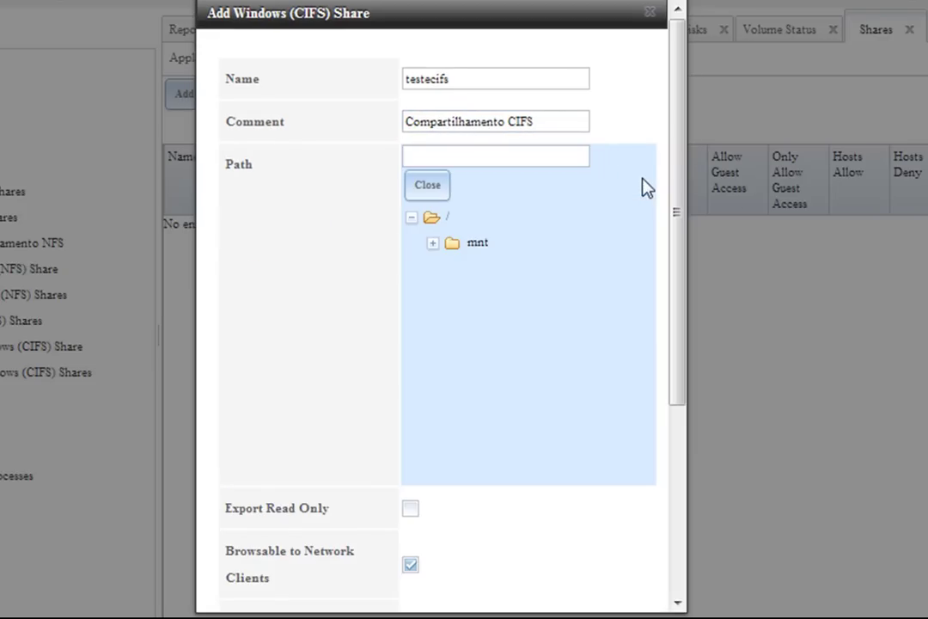
{"action": "left_click", "coordinate": [432, 244]}
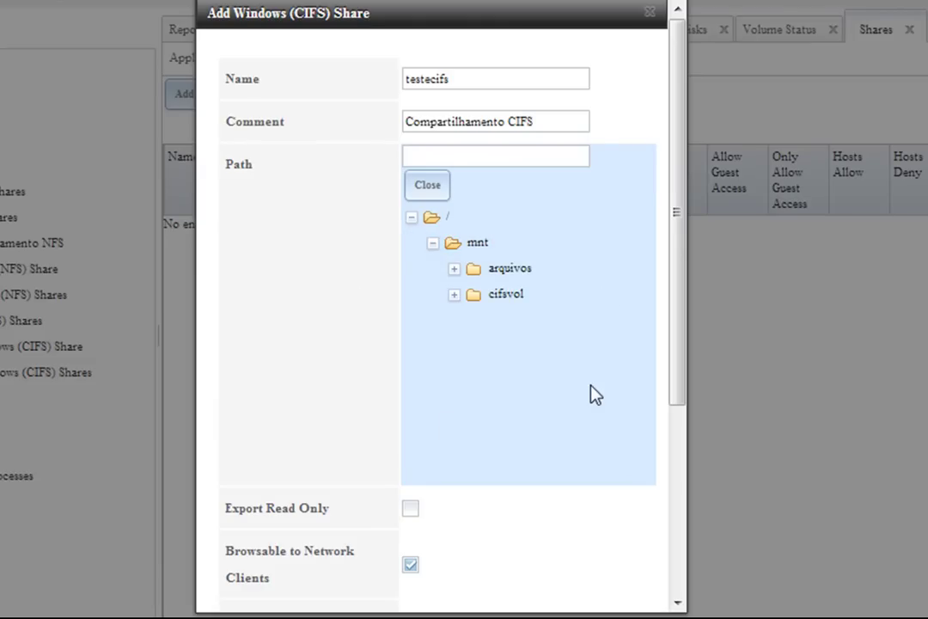
{"action": "left_click", "coordinate": [512, 300]}
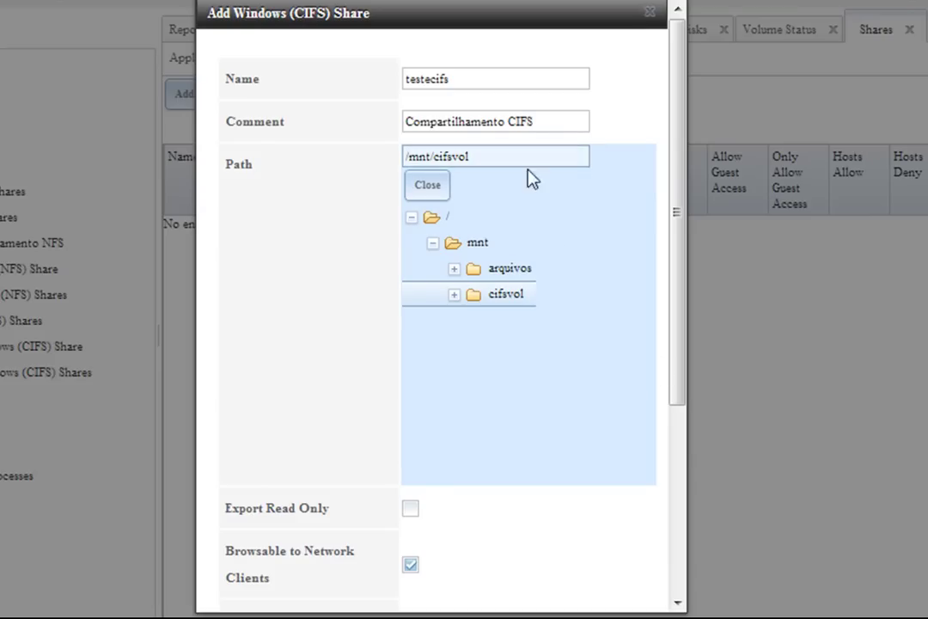
- Enable Show Hidden Files and Allow Guest Access for the CIFS share and save it
{"action": "left_click_drag", "start_coordinate": [677, 241], "coordinate": [667, 469]}
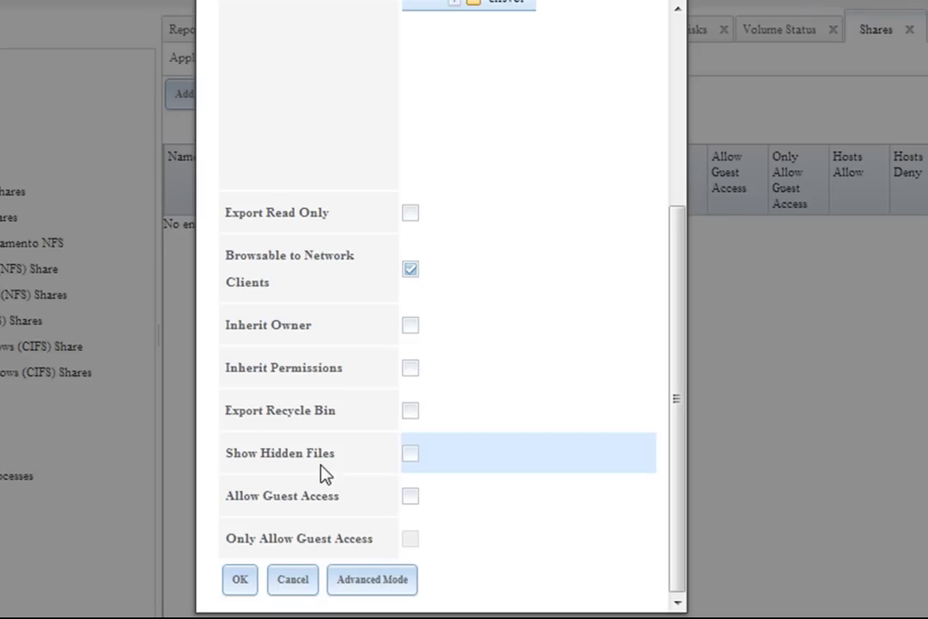
{"action": "left_click", "coordinate": [411, 454]}
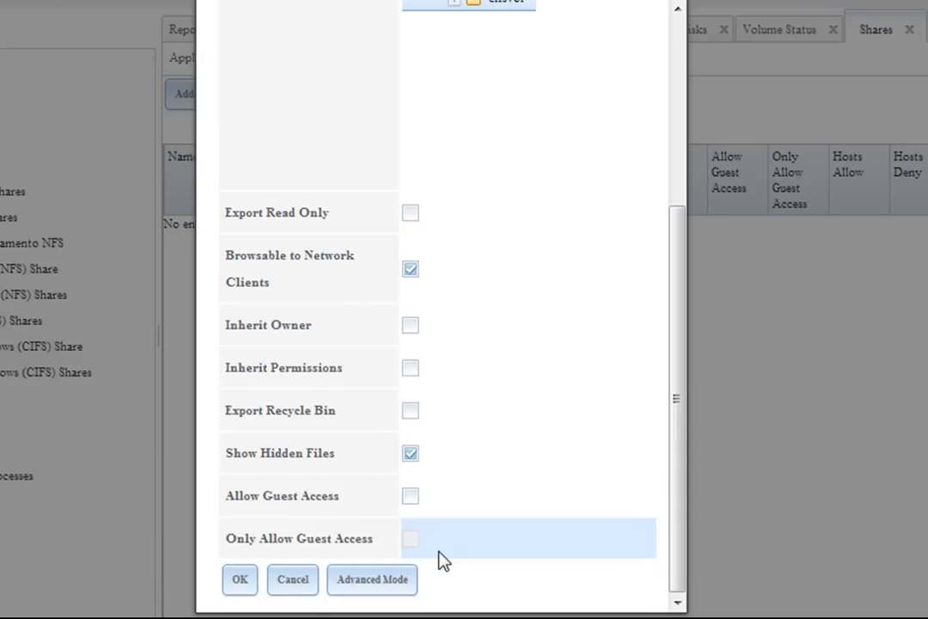
{"action": "left_click", "coordinate": [410, 499]}
{"action": "left_click", "coordinate": [240, 583]}
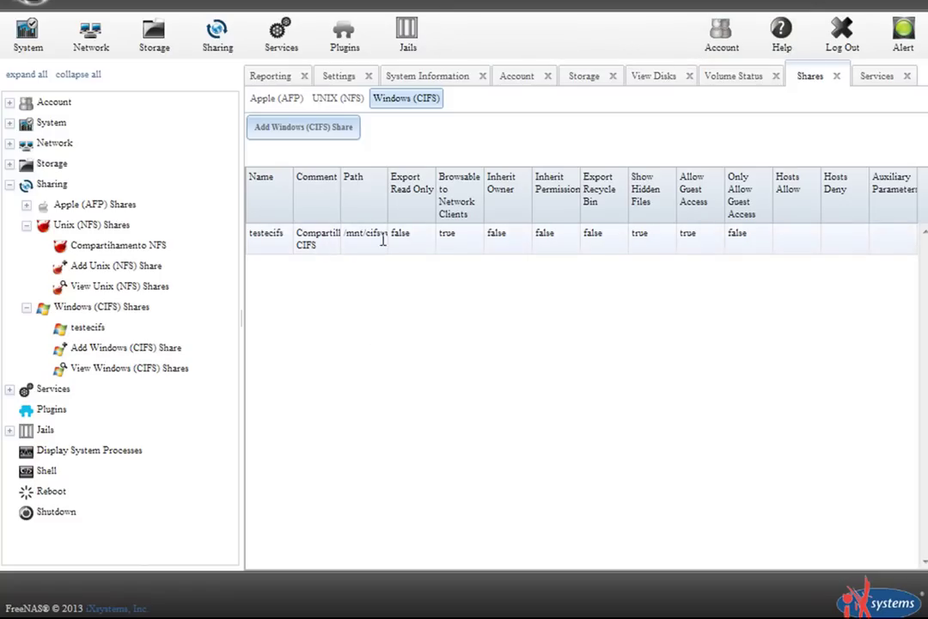
{"action": "left_click", "coordinate": [79, 309]}
{"action": "left_click", "coordinate": [89, 328]}
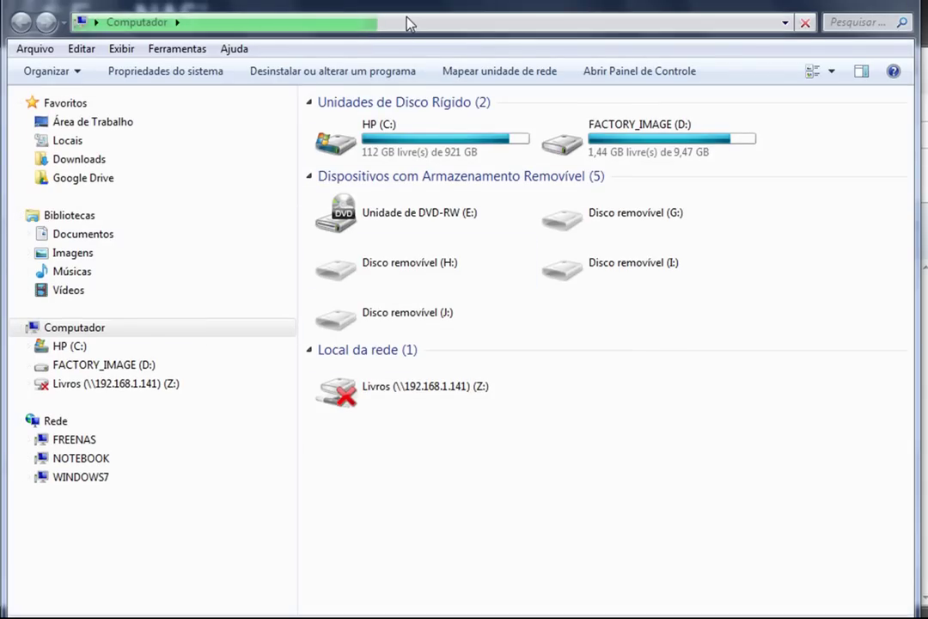
- Switch to Windows Explorer and open the network share \\192.168.1.176\testecifs
{"action": "left_click", "coordinate": [435, 20]}
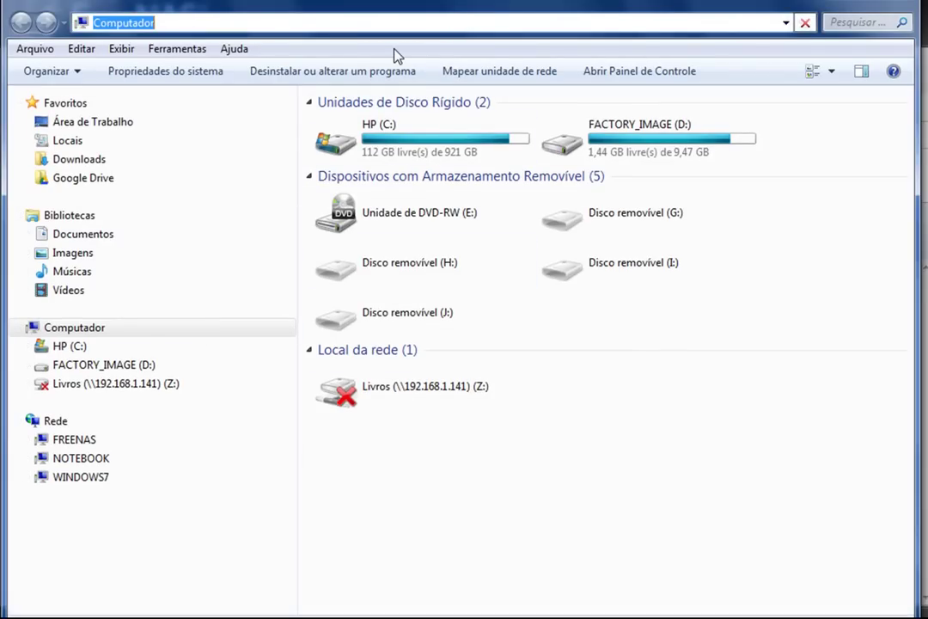
{"action": "type", "text": "\\\\"}
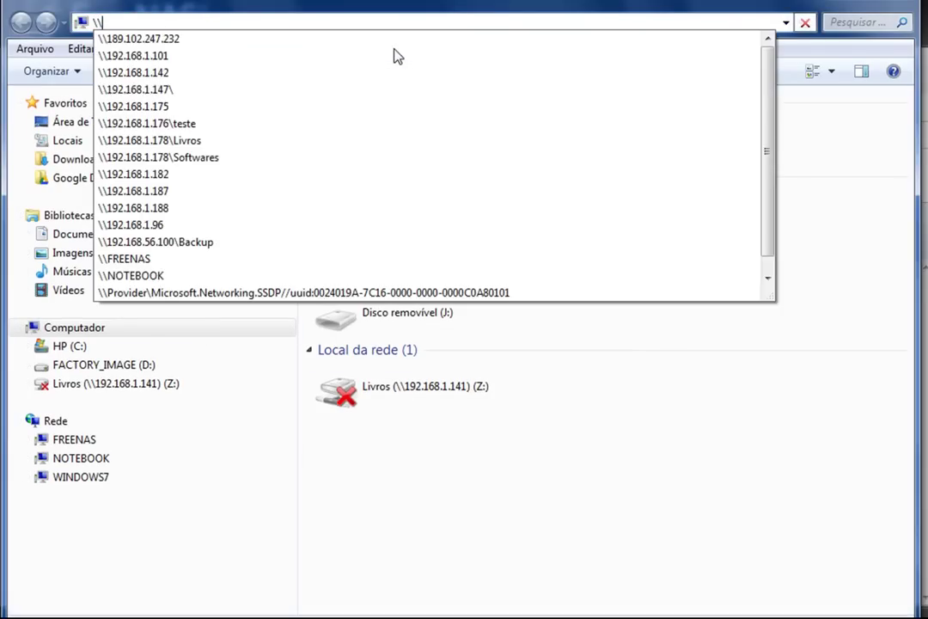
{"action": "type", "text": "192.16"}
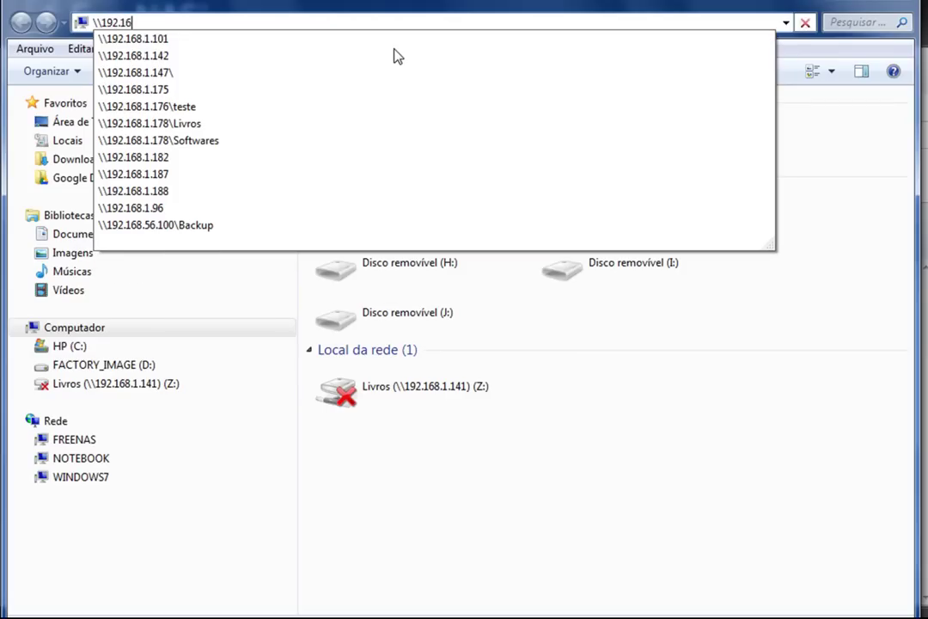
{"action": "type", "text": "8.17"}
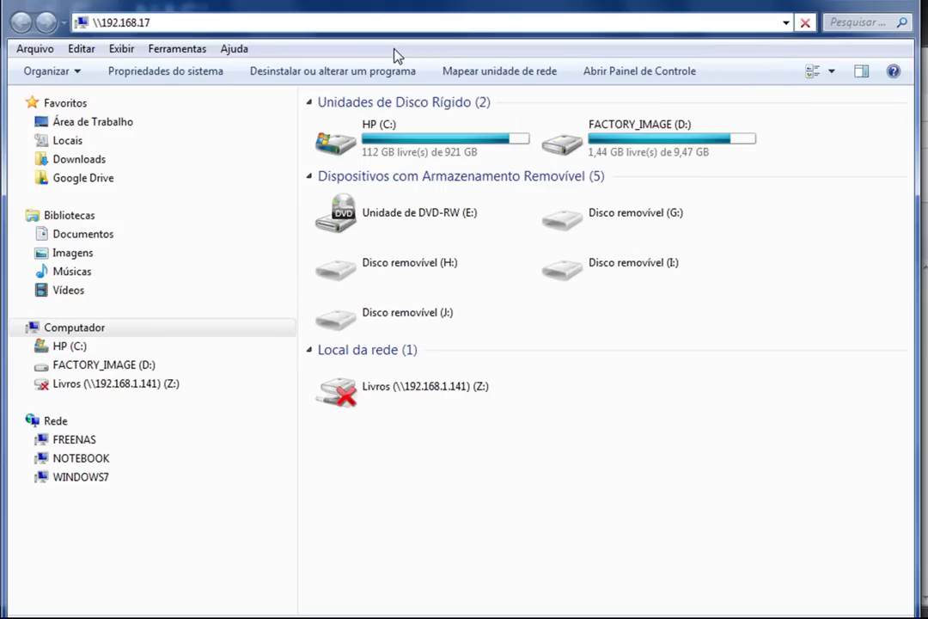
{"action": "key", "text": "BackSpace"}
{"action": "type", "text": ".176"}
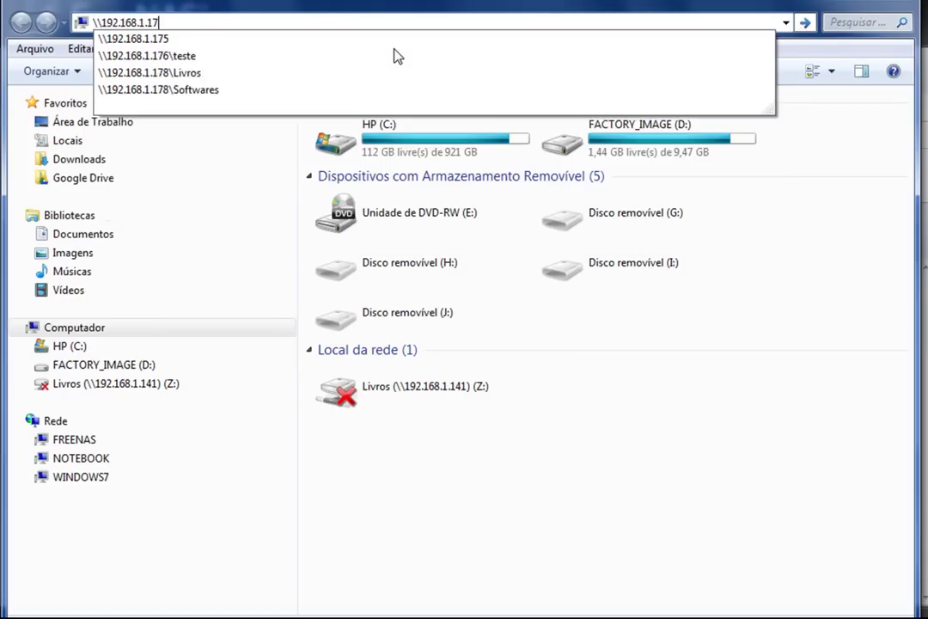
{"action": "type", "text": "\\"}
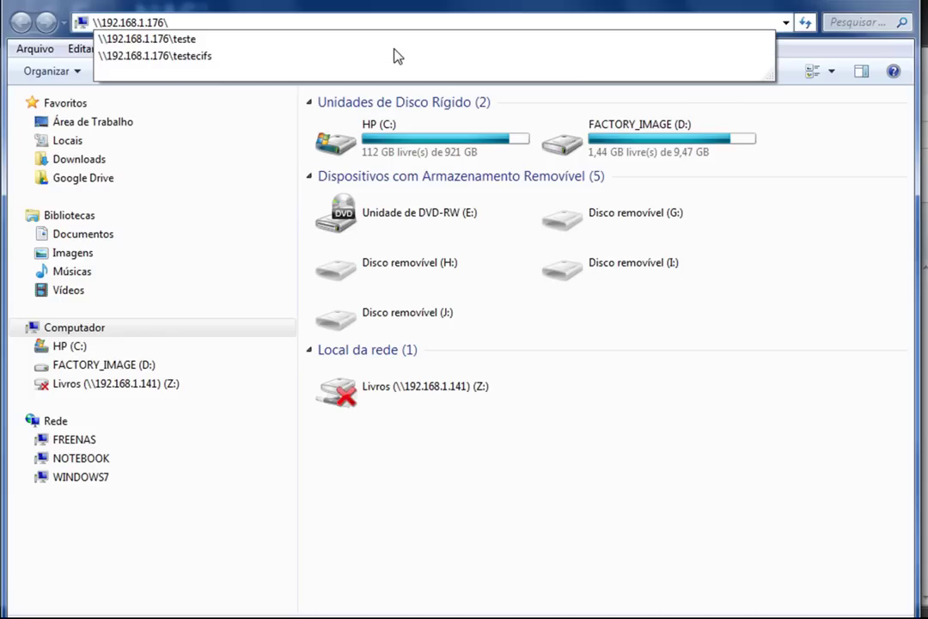
{"action": "key", "text": "Down"}
{"action": "key", "text": "Down"}
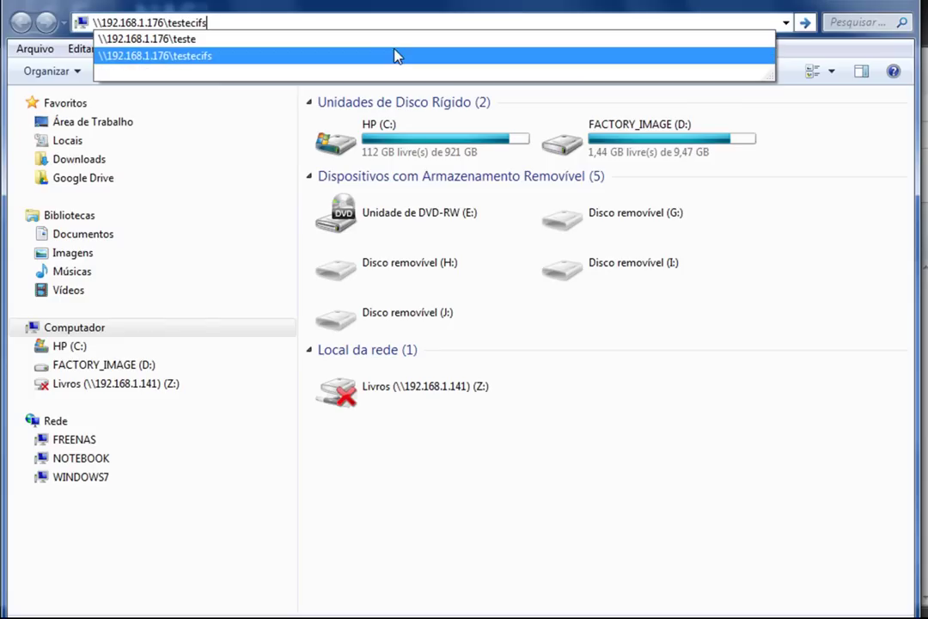
{"action": "key", "text": "Return"}
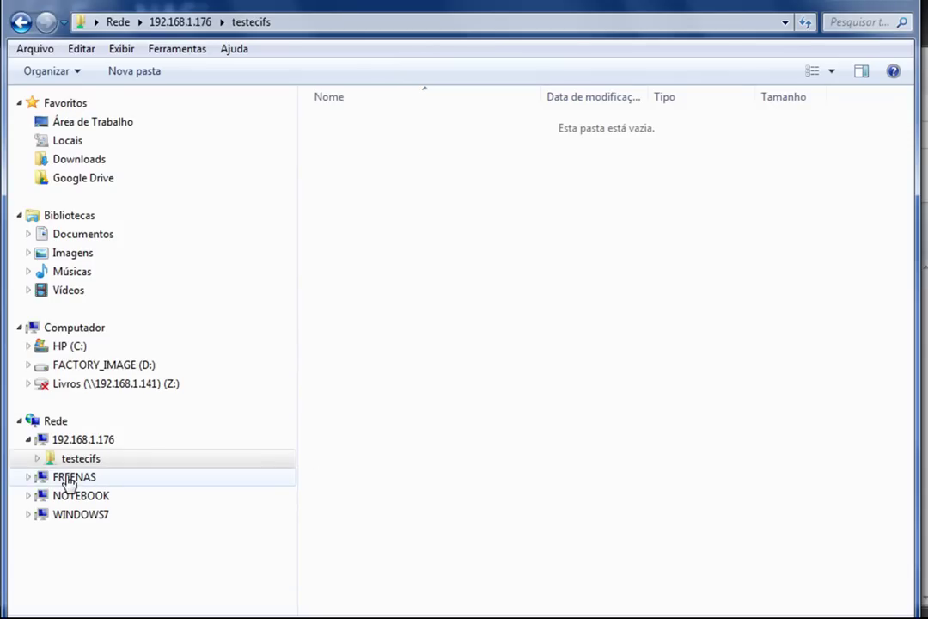
- Open testecifs under the FREENAS network computer, check the new-item options without creating anything, and close Explorer
{"action": "left_click", "coordinate": [28, 479]}
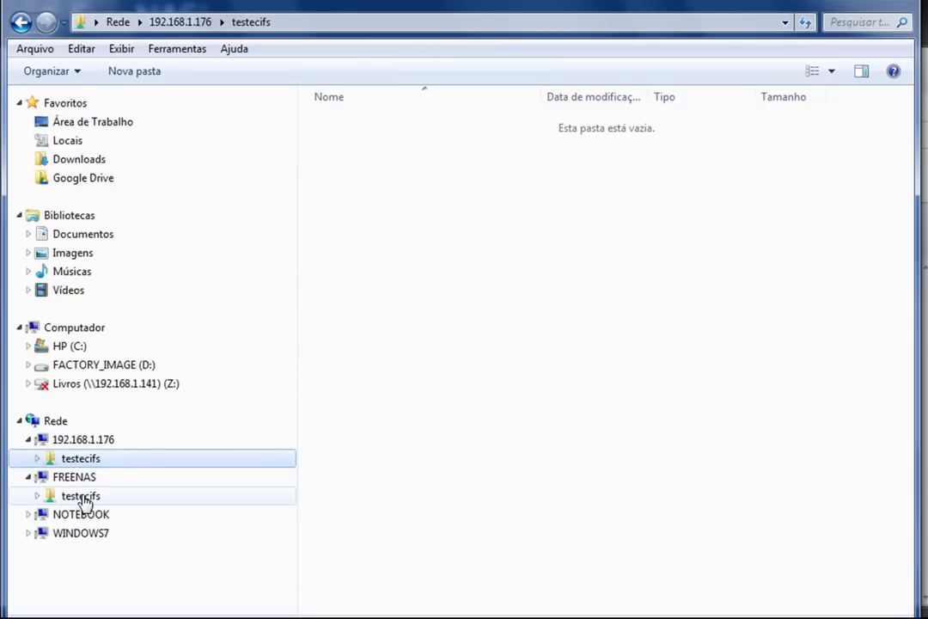
{"action": "left_click", "coordinate": [82, 498]}
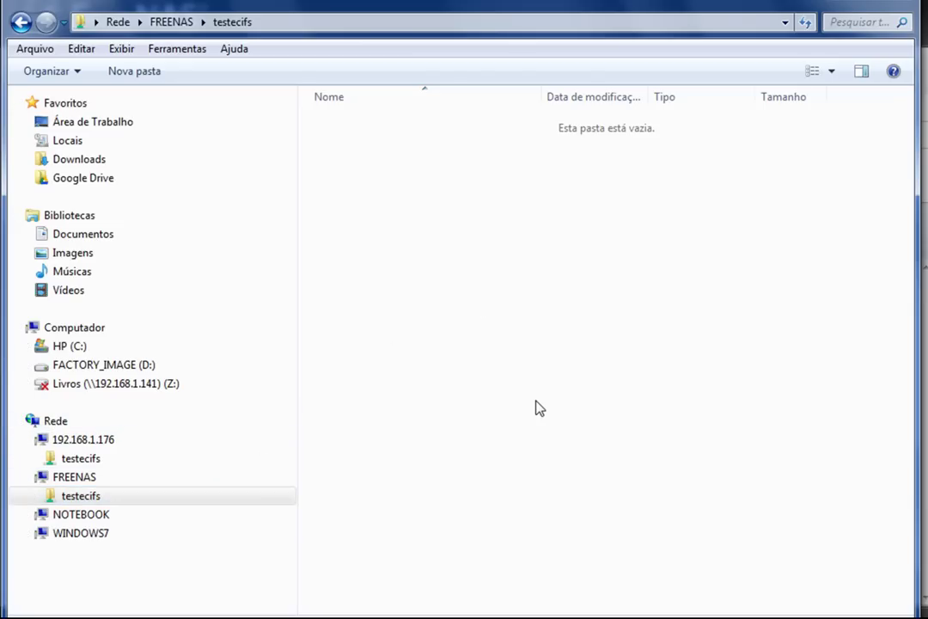
{"action": "right_click", "coordinate": [554, 320]}
{"action": "mouse_move", "coordinate": [619, 537]}
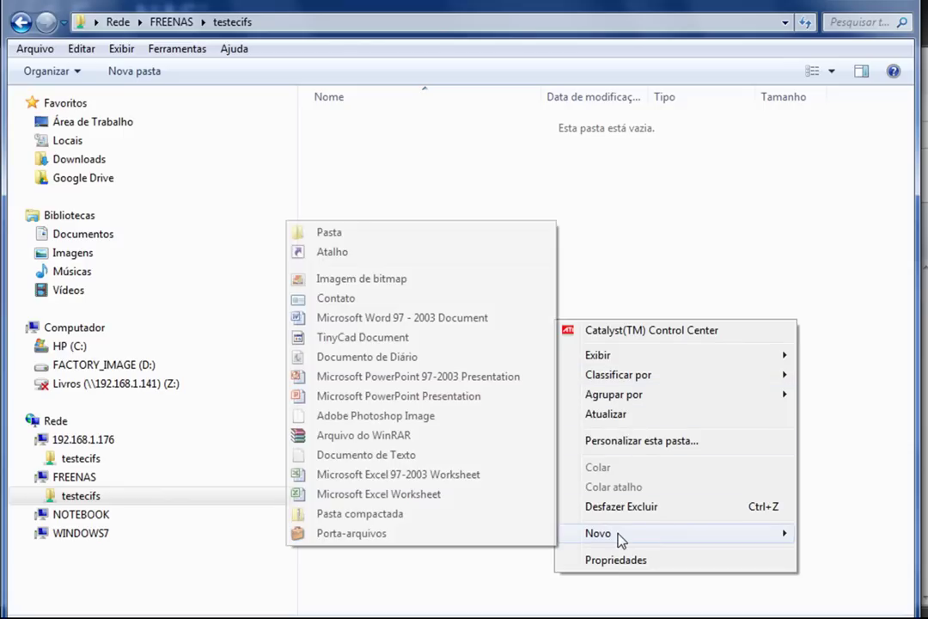
{"action": "left_click", "coordinate": [704, 225]}
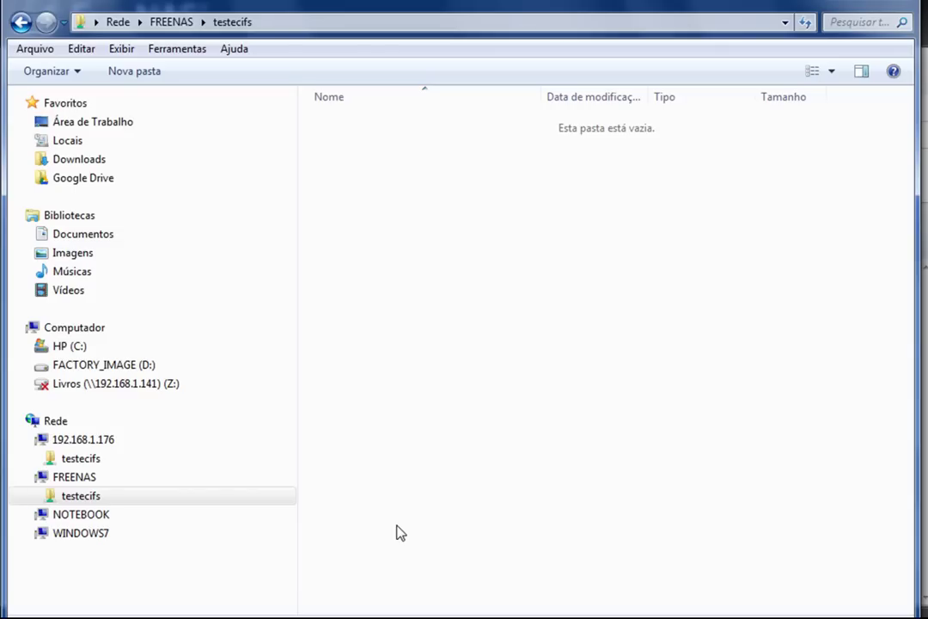
{"action": "left_click", "coordinate": [894, 7]}
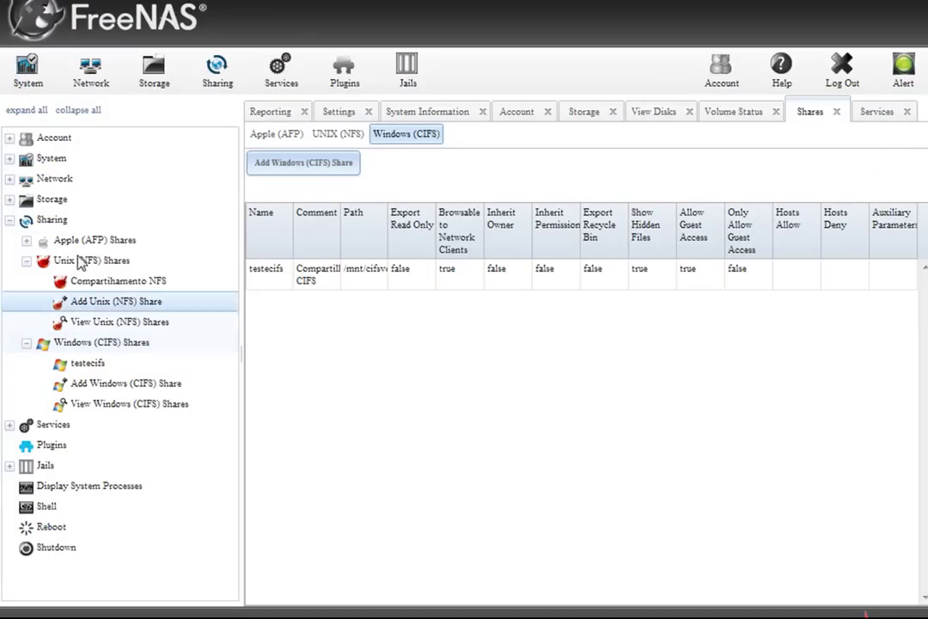
- Delete the testecifs Windows share in FreeNAS and confirm the deletion
{"action": "left_click", "coordinate": [73, 370]}
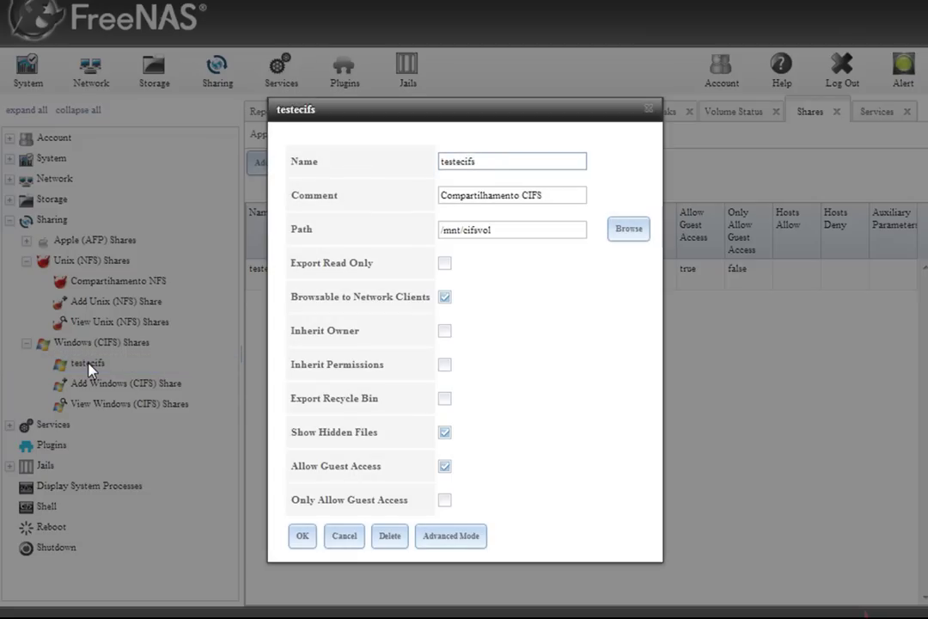
{"action": "left_click", "coordinate": [388, 537]}
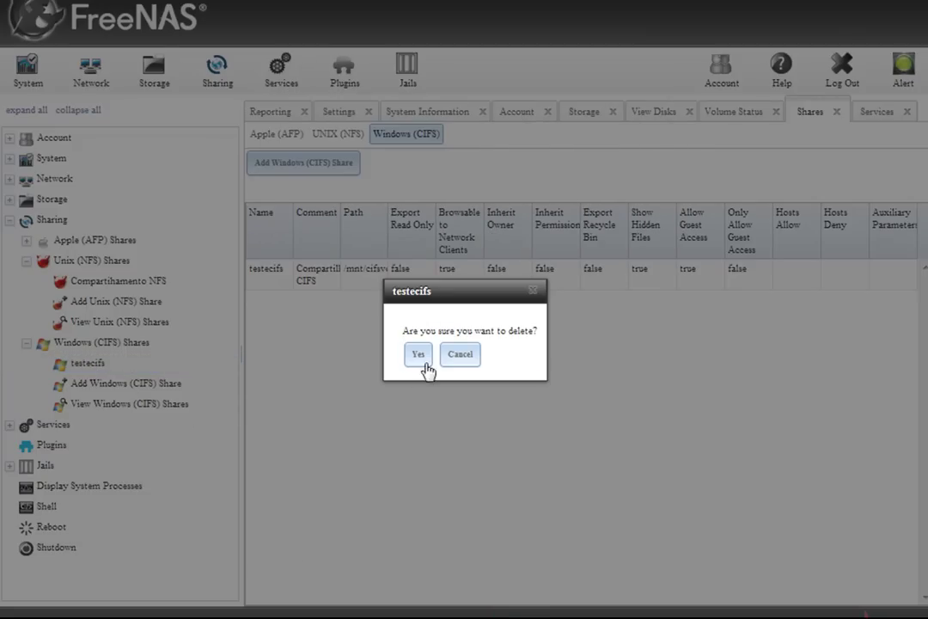
{"action": "left_click", "coordinate": [417, 354]}
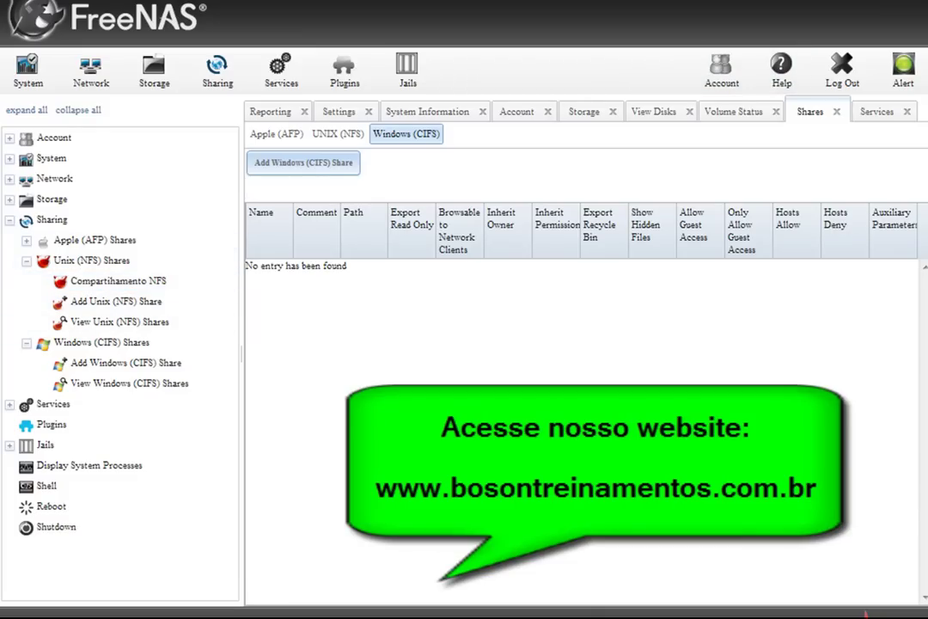
- Collapse the Unix (NFS) and Windows (CIFS) share groups, expand Apple (AFP) Shares and view its share list
{"action": "left_click", "coordinate": [28, 260]}
{"action": "left_click", "coordinate": [26, 280]}
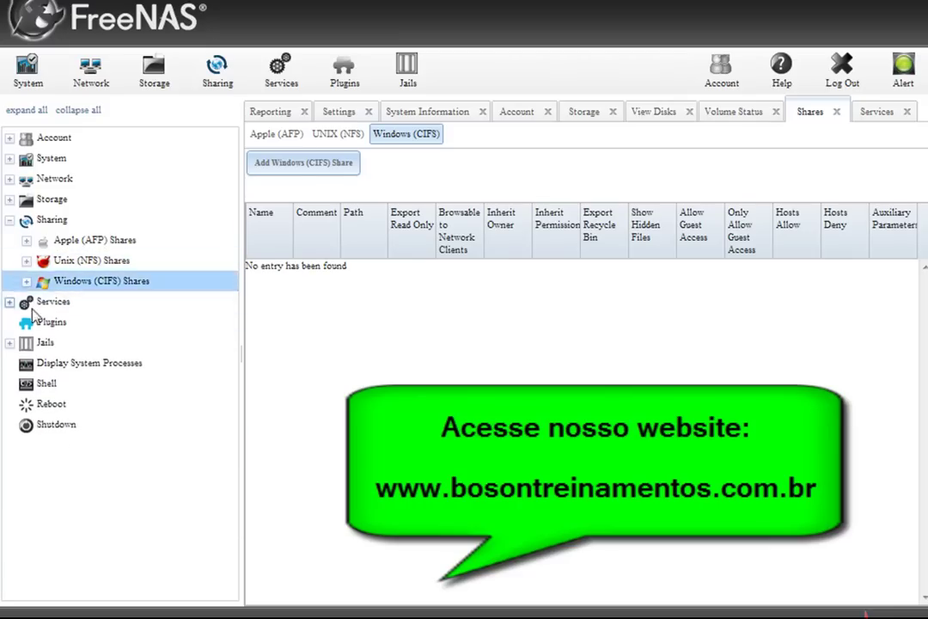
{"action": "left_click", "coordinate": [27, 242]}
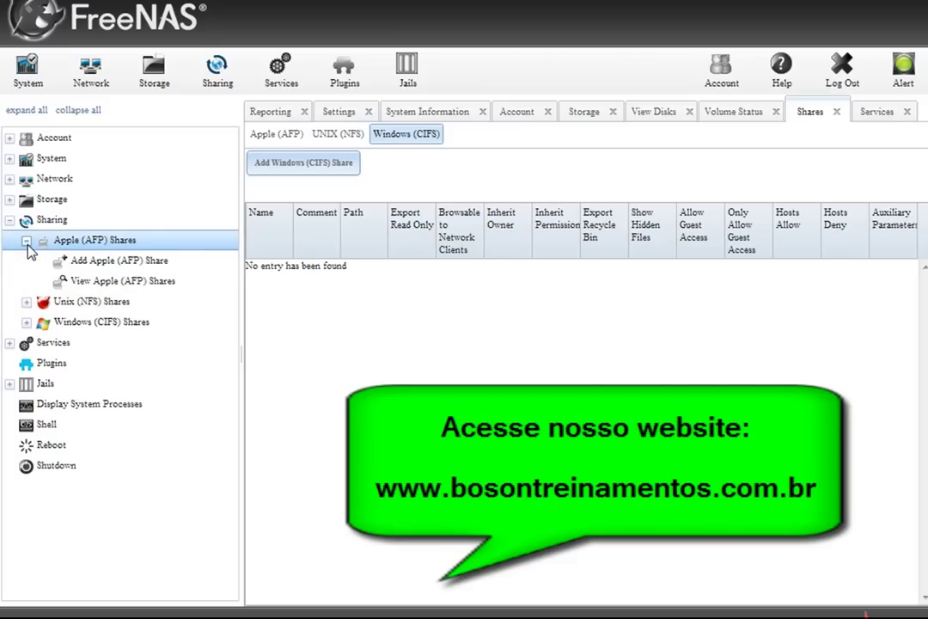
{"action": "left_click", "coordinate": [109, 281]}
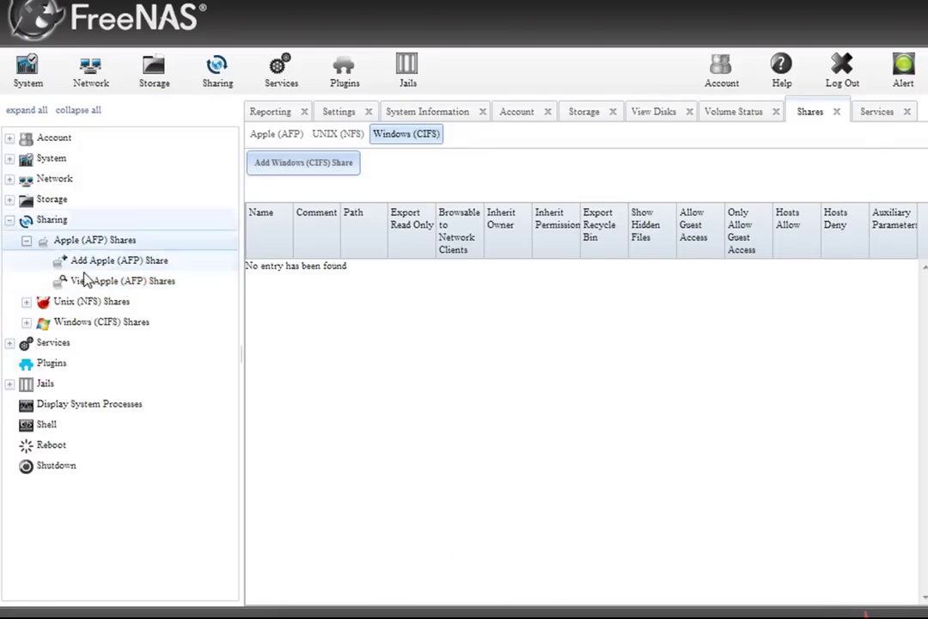
- Review the settings for adding an Apple (AFP) share and close the form without saving
{"action": "left_click", "coordinate": [119, 259]}
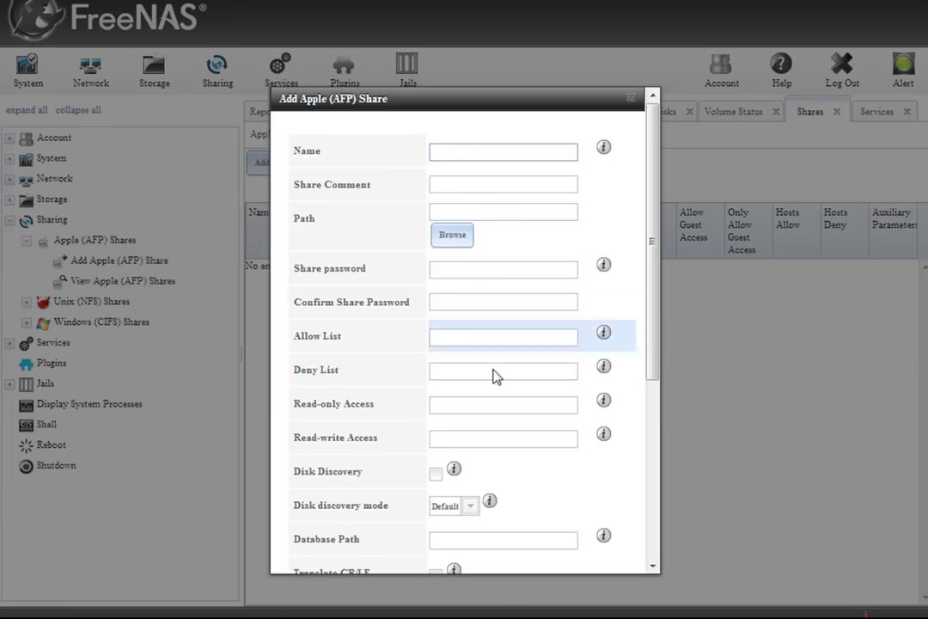
{"action": "left_click_drag", "start_coordinate": [655, 371], "coordinate": [650, 336]}
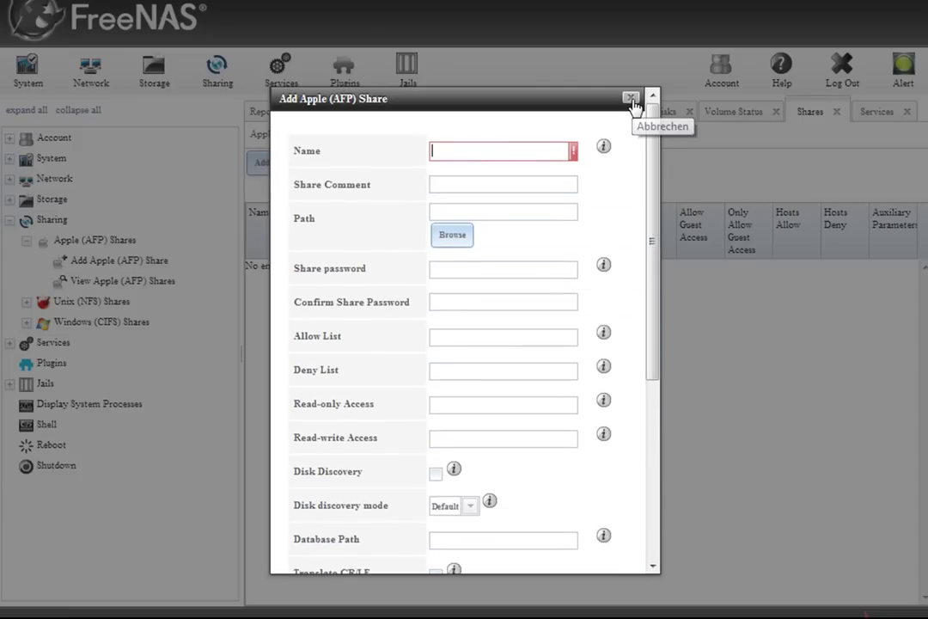
{"action": "left_click", "coordinate": [631, 98]}
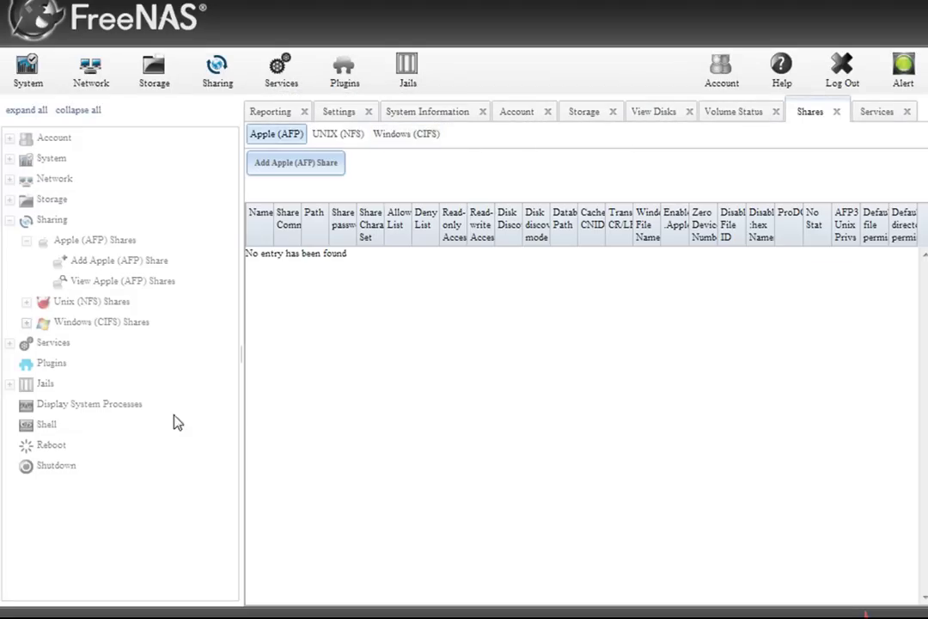